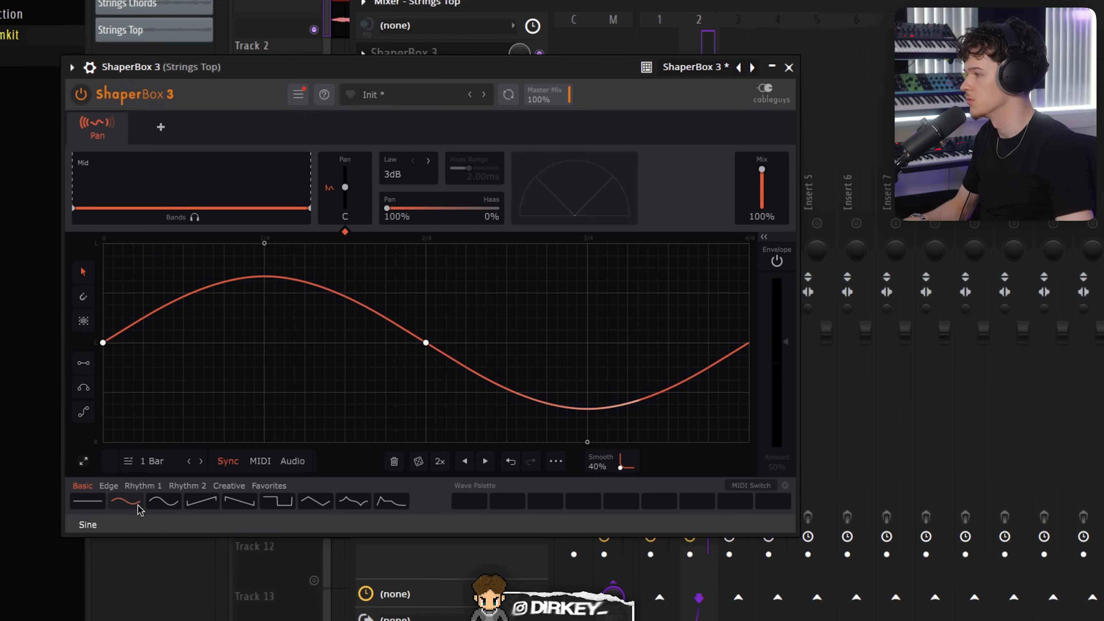
Step: Set ShaperBox's pan shape on Strings Top to a sine over 2 Bars and close the plugin
{"action": "left_click", "coordinate": [165, 502]}
{"action": "key", "text": "space"}
{"action": "left_click", "coordinate": [201, 461]}
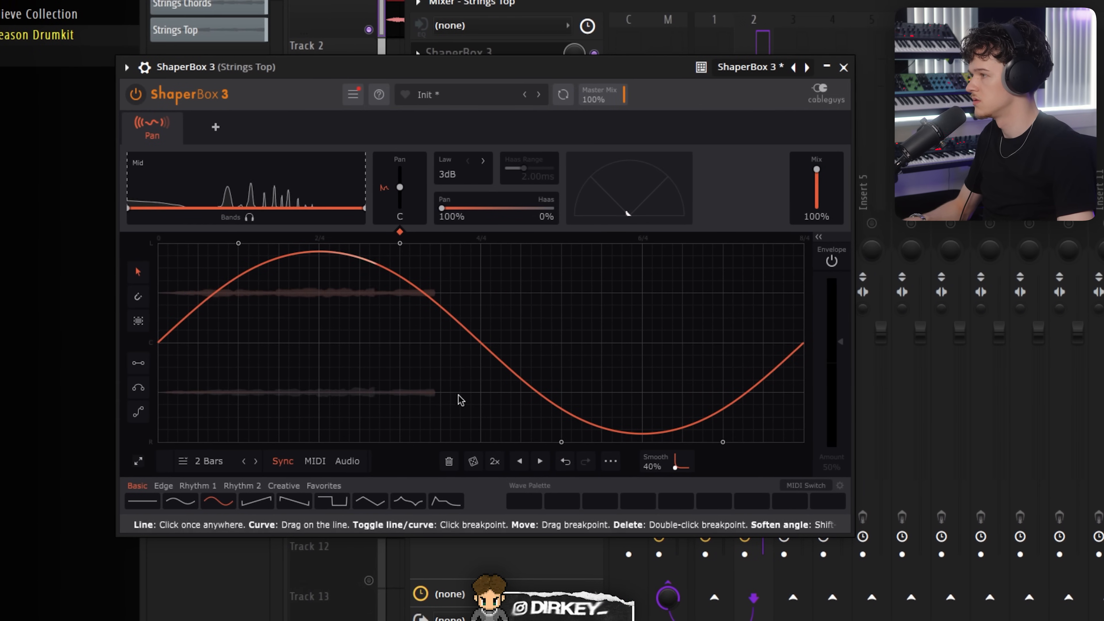
{"action": "left_click", "coordinate": [844, 67]}
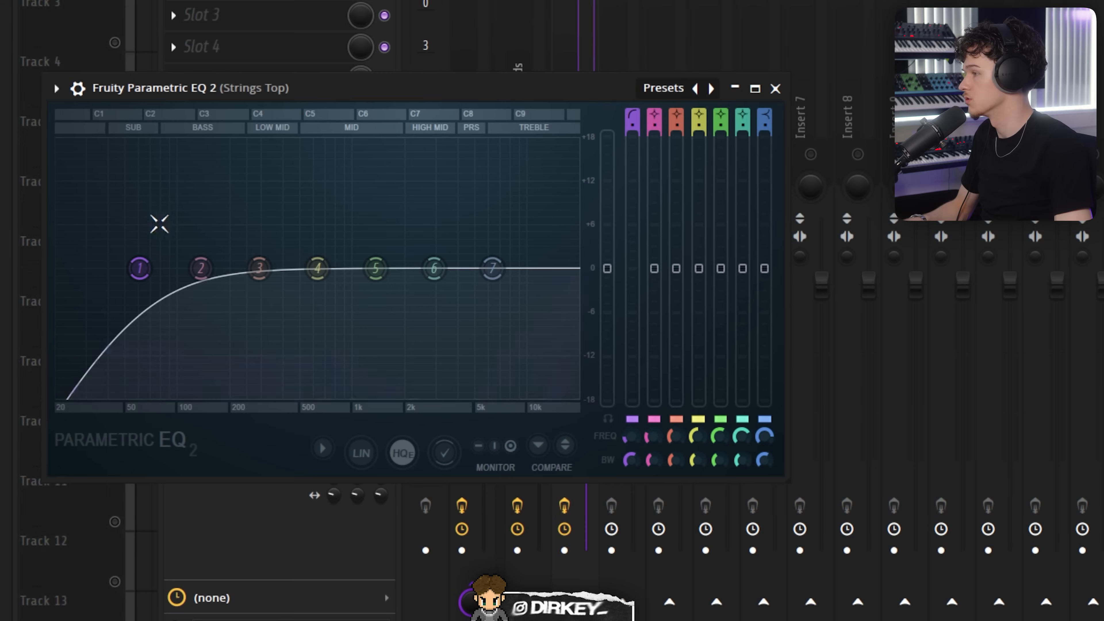
Step: Add Fruity Parametric EQ 2 to the Strings Top insert and boost band 5 around 1345 Hz
{"action": "left_click_drag", "start_coordinate": [139, 268], "coordinate": [334, 268]}
{"action": "left_click_drag", "start_coordinate": [472, 268], "coordinate": [439, 259]}
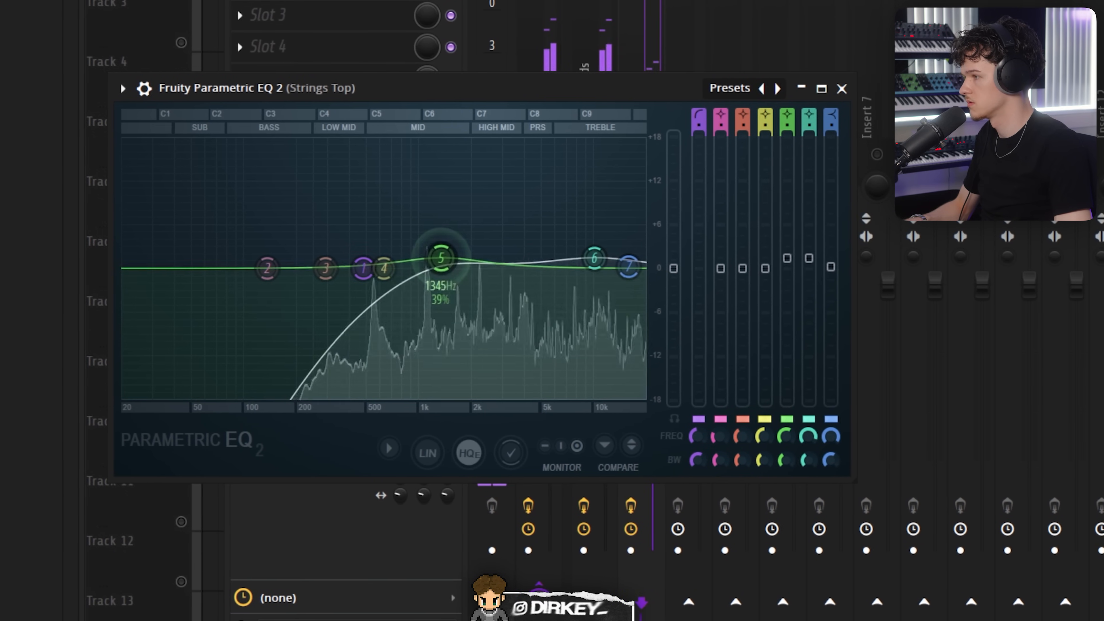
{"action": "left_click_drag", "start_coordinate": [441, 265], "coordinate": [438, 264]}
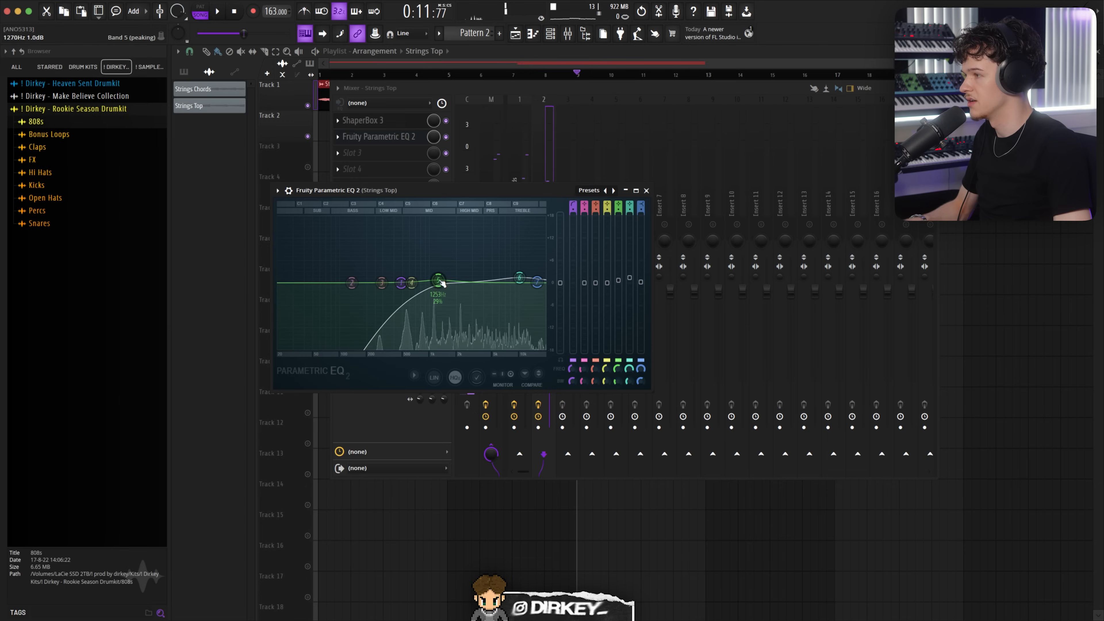
{"action": "left_click", "coordinate": [646, 190]}
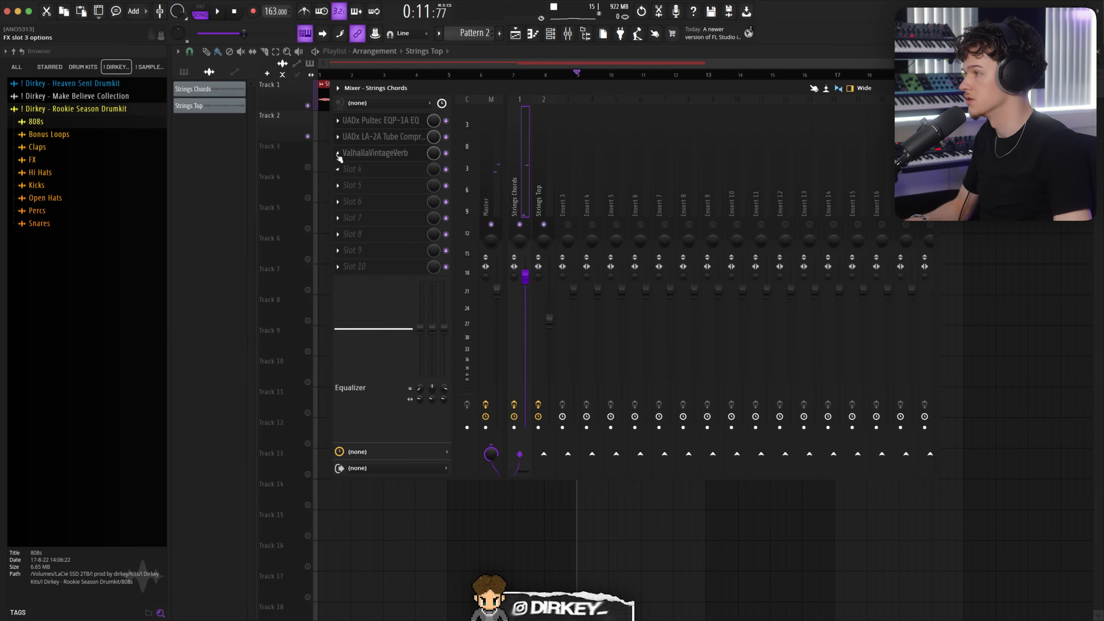
Step: Add ValhallaVintageVerb to slot 3 of the Strings Top insert and adjust its Mix and Decay
{"action": "left_click_drag", "start_coordinate": [343, 216], "coordinate": [359, 153]}
{"action": "left_click_drag", "start_coordinate": [203, 44], "coordinate": [448, 201]}
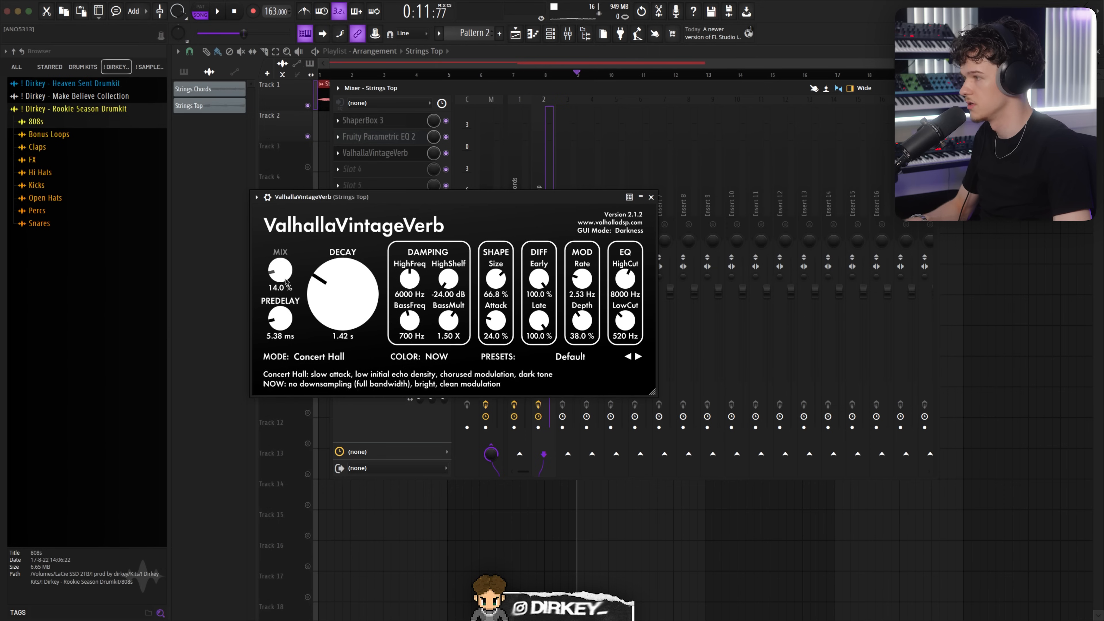
{"action": "left_click_drag", "start_coordinate": [285, 255], "coordinate": [281, 272]}
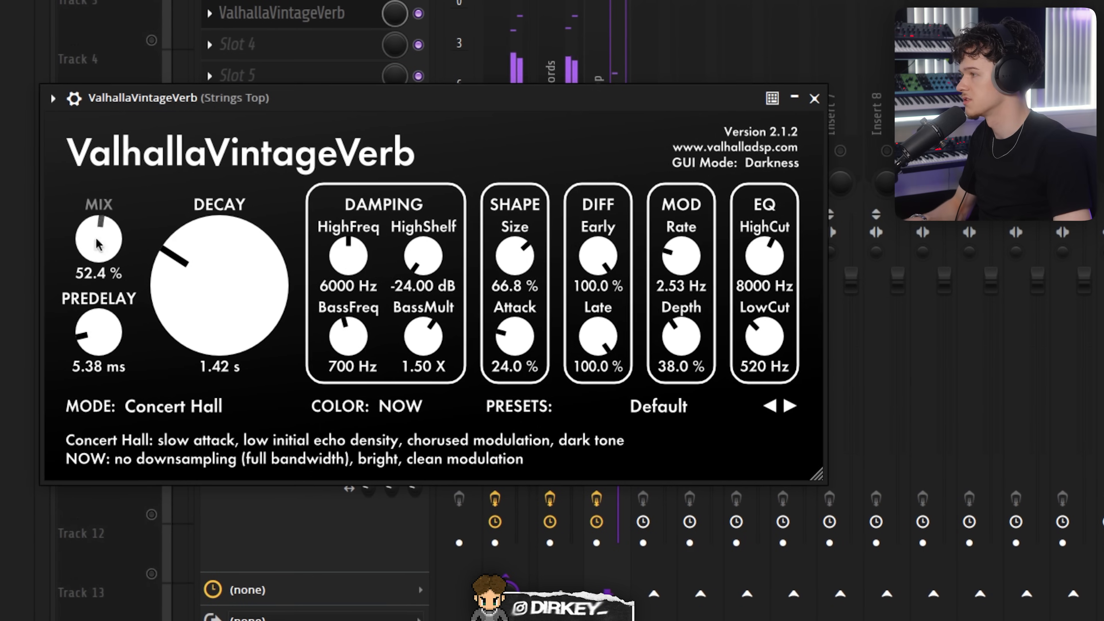
{"action": "mouse_move", "coordinate": [98, 244]}
{"action": "left_mouse_down"}
{"action": "mouse_move", "coordinate": [98, 228]}
{"action": "mouse_move", "coordinate": [95, 266]}
{"action": "mouse_move", "coordinate": [106, 230]}
{"action": "left_mouse_up"}
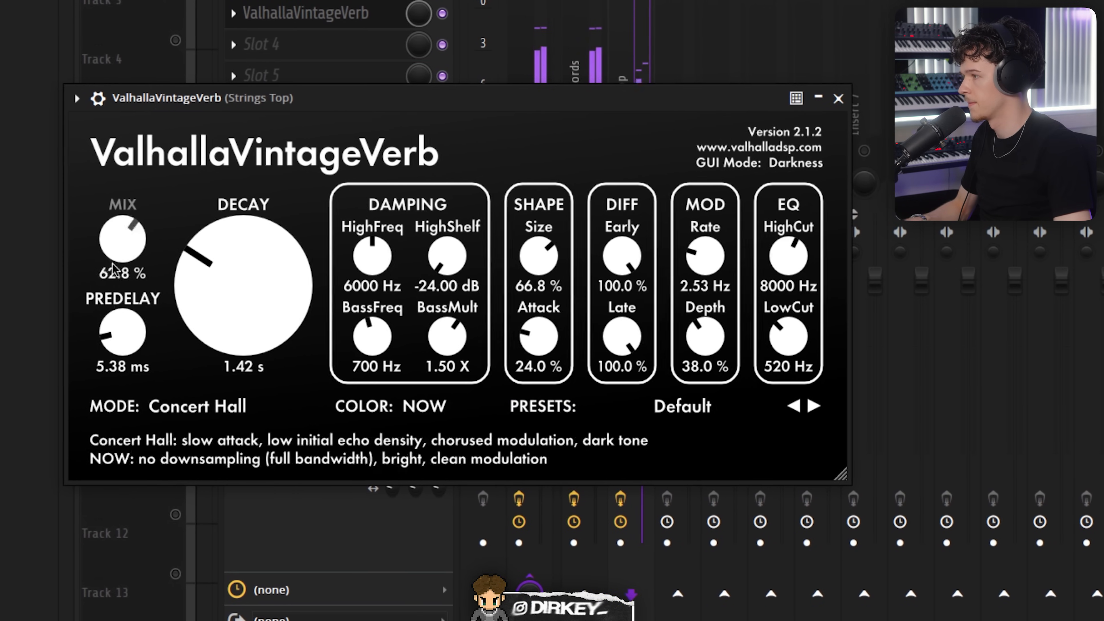
{"action": "left_click_drag", "start_coordinate": [212, 289], "coordinate": [227, 267]}
{"action": "left_click_drag", "start_coordinate": [125, 239], "coordinate": [125, 265]}
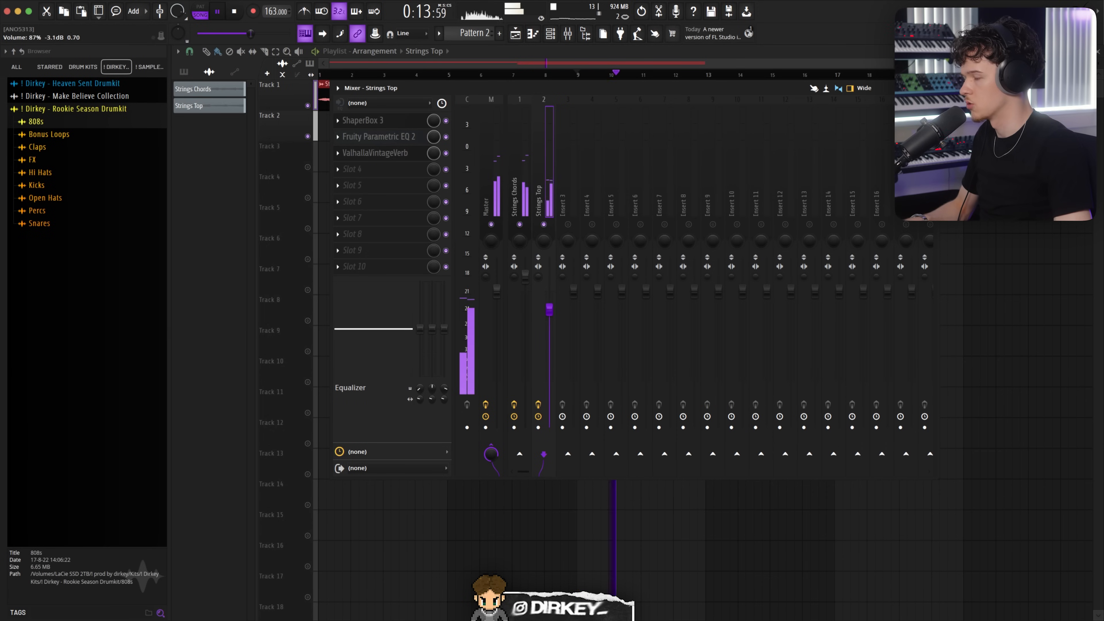
Step: Create a Strings Chords #2 clip pitched up 1200 cents and place it on track 2 from bar 17
{"action": "key", "text": "space"}
{"action": "key", "text": "F9"}
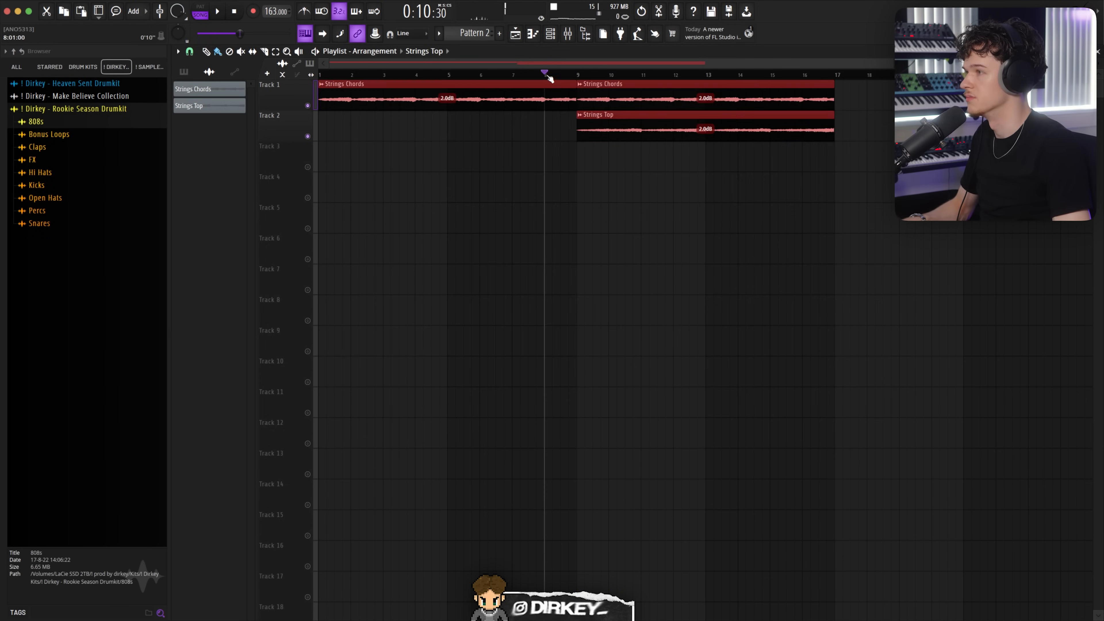
{"action": "left_click", "coordinate": [607, 217]}
{"action": "key", "text": "space"}
{"action": "left_click", "coordinate": [580, 115]}
{"action": "left_click", "coordinate": [510, 160]}
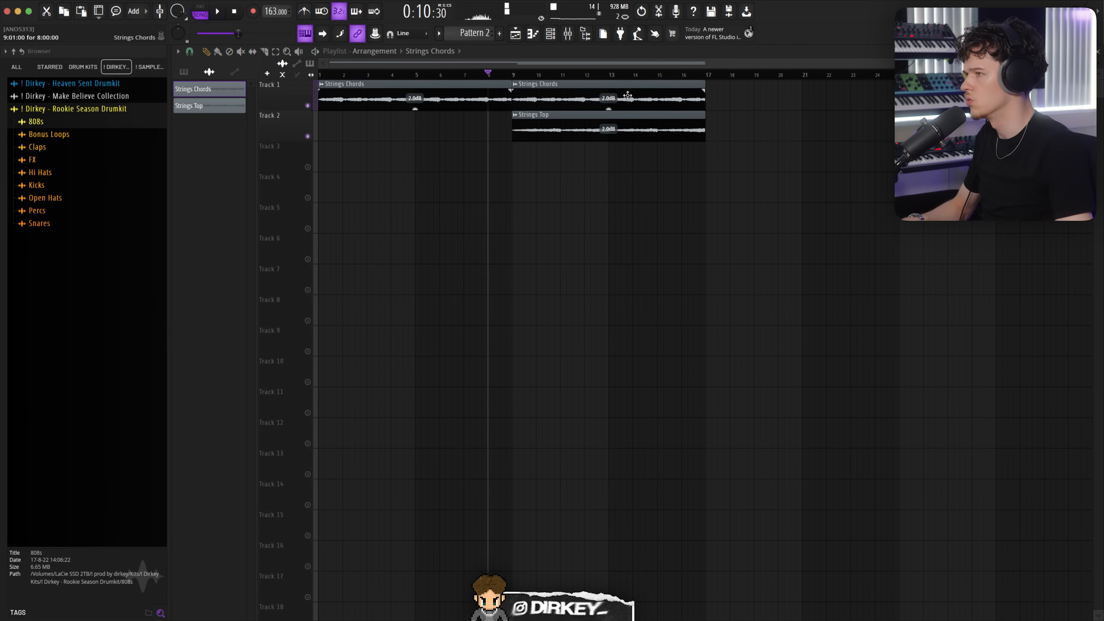
{"action": "left_click", "coordinate": [733, 107]}
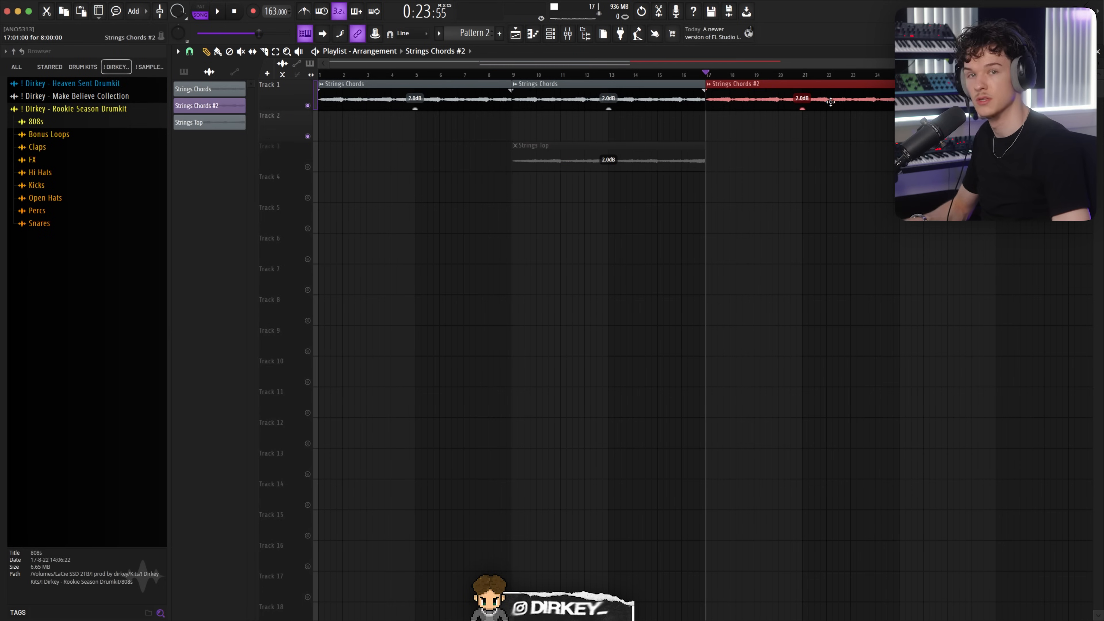
{"action": "key", "text": "shift+Down"}
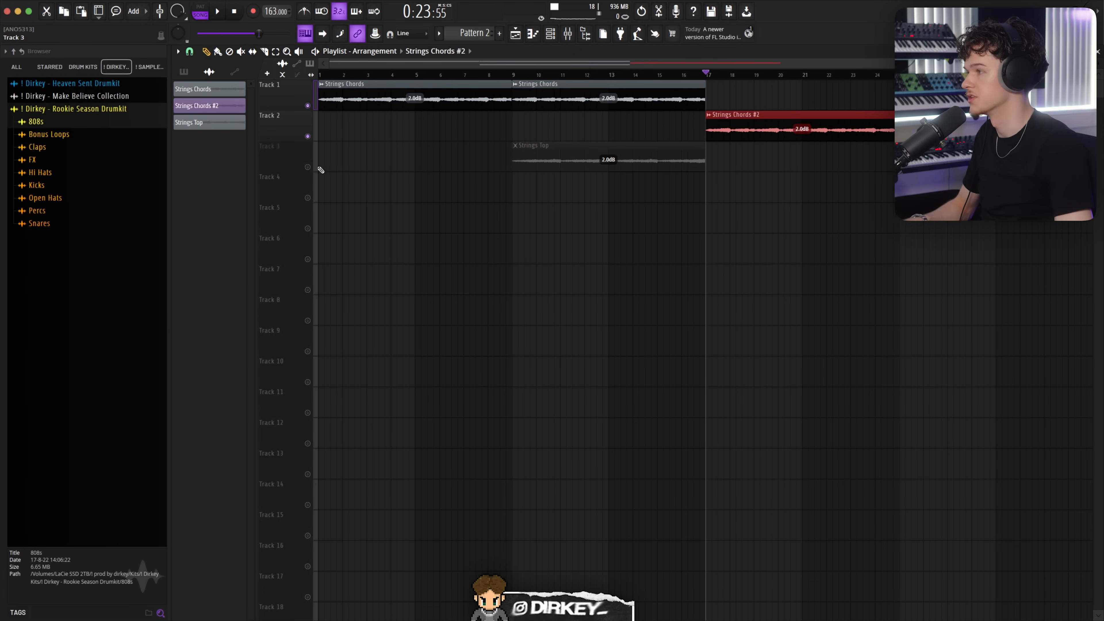
Step: Create Pattern 3 and place it on track 4 across the arrangement
{"action": "left_click", "coordinate": [307, 167]}
{"action": "double_click", "coordinate": [736, 136]}
{"action": "key", "text": "space"}
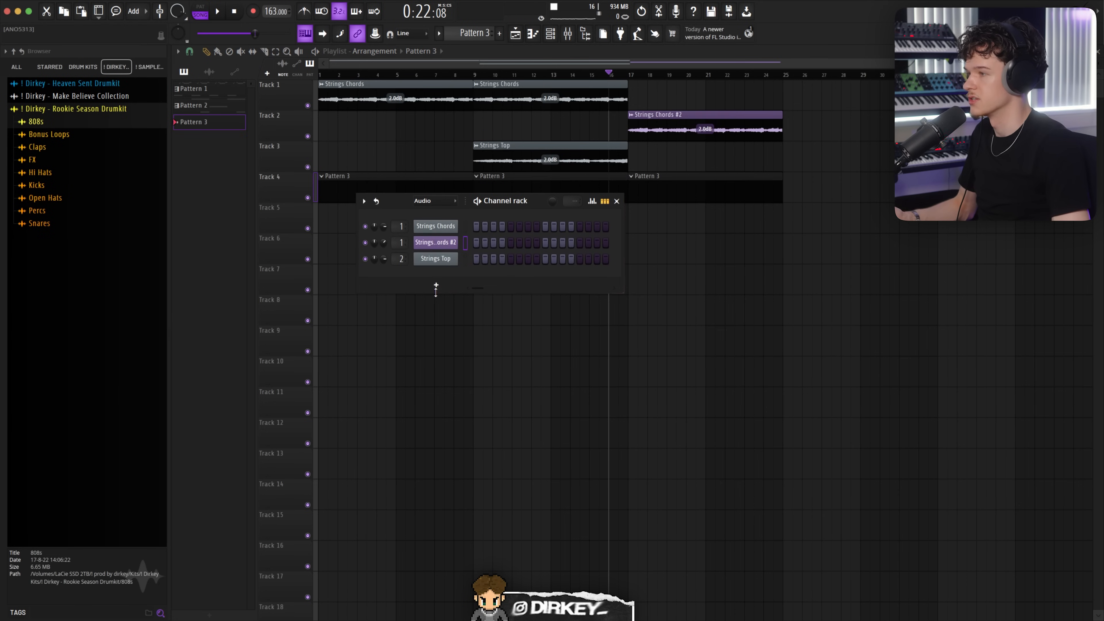
Step: Add Kontakt 8 to the channel rack and load The Grandeur piano instrument
{"action": "left_click", "coordinate": [439, 286]}
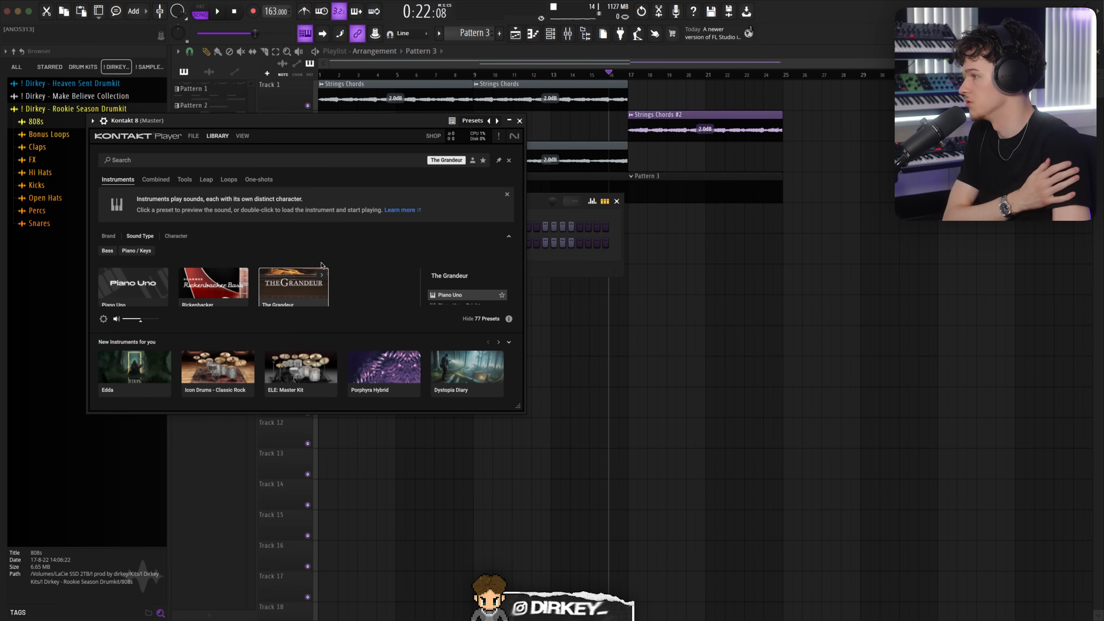
{"action": "double_click", "coordinate": [320, 278]}
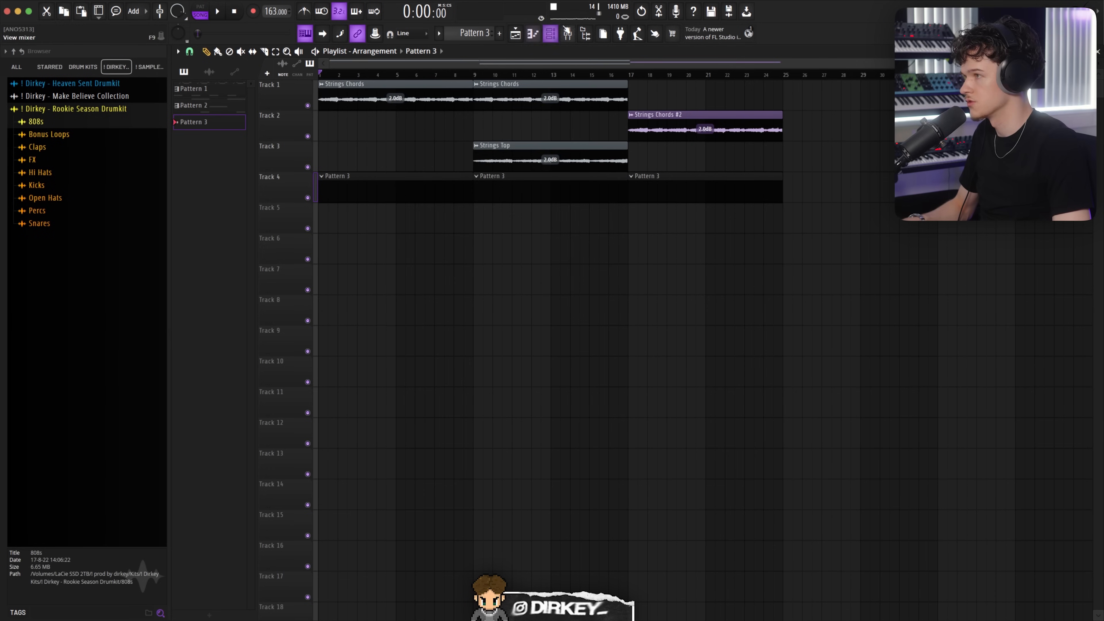
{"action": "left_click", "coordinate": [551, 34]}
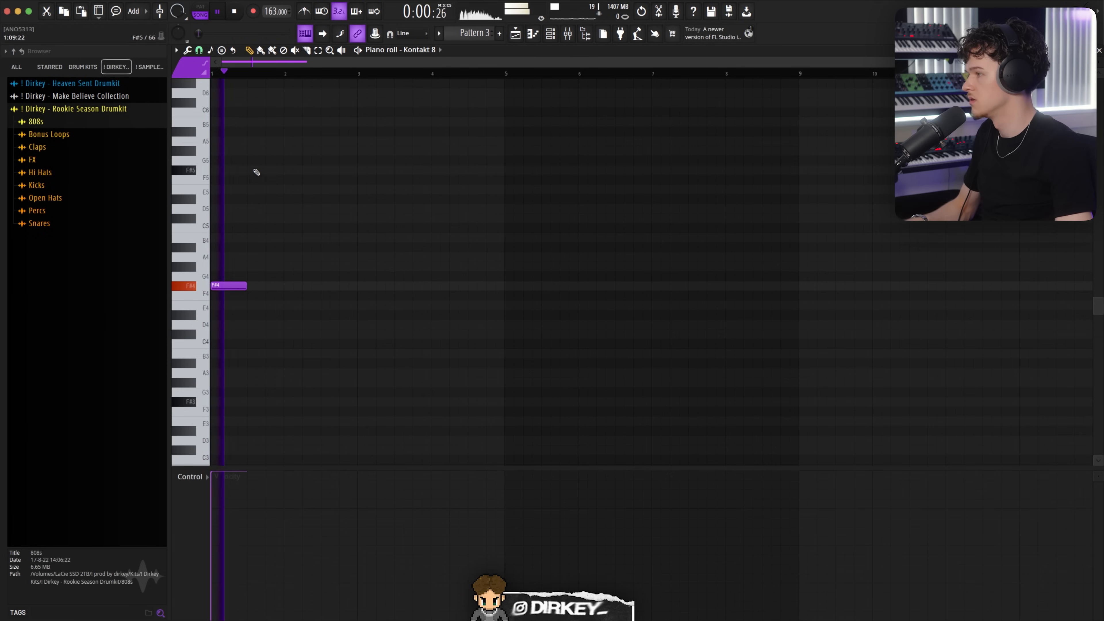
Step: Enter an F# and G piano note pattern across eight bars in Kontakt 8's piano roll
{"action": "key", "text": "space"}
{"action": "key", "text": "ctrl+Down"}
{"action": "key", "text": "space"}
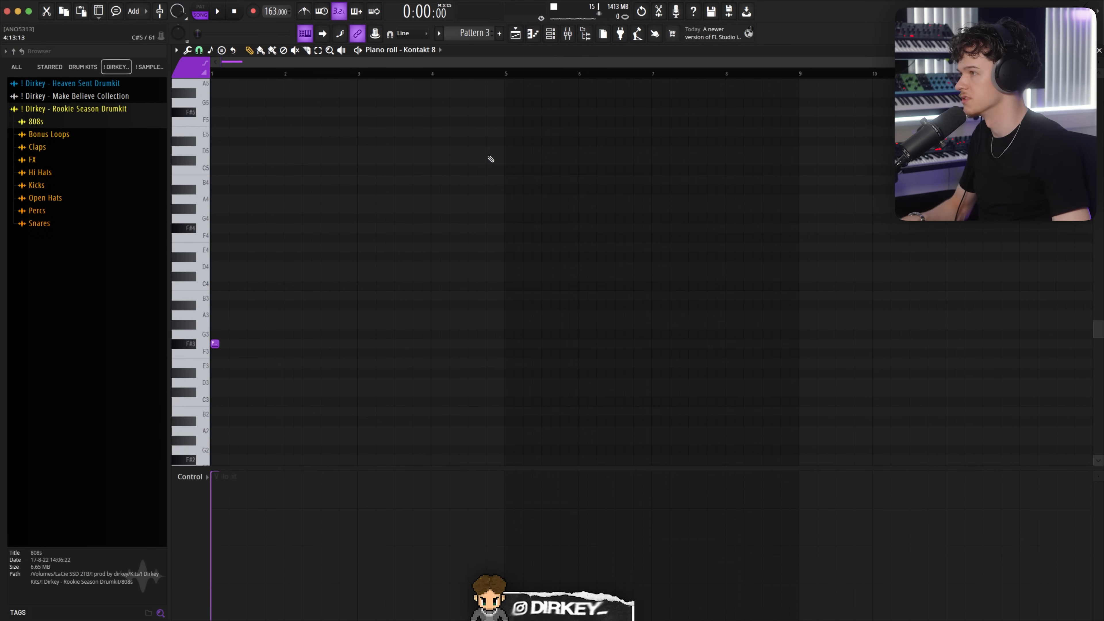
{"action": "key", "text": "F5"}
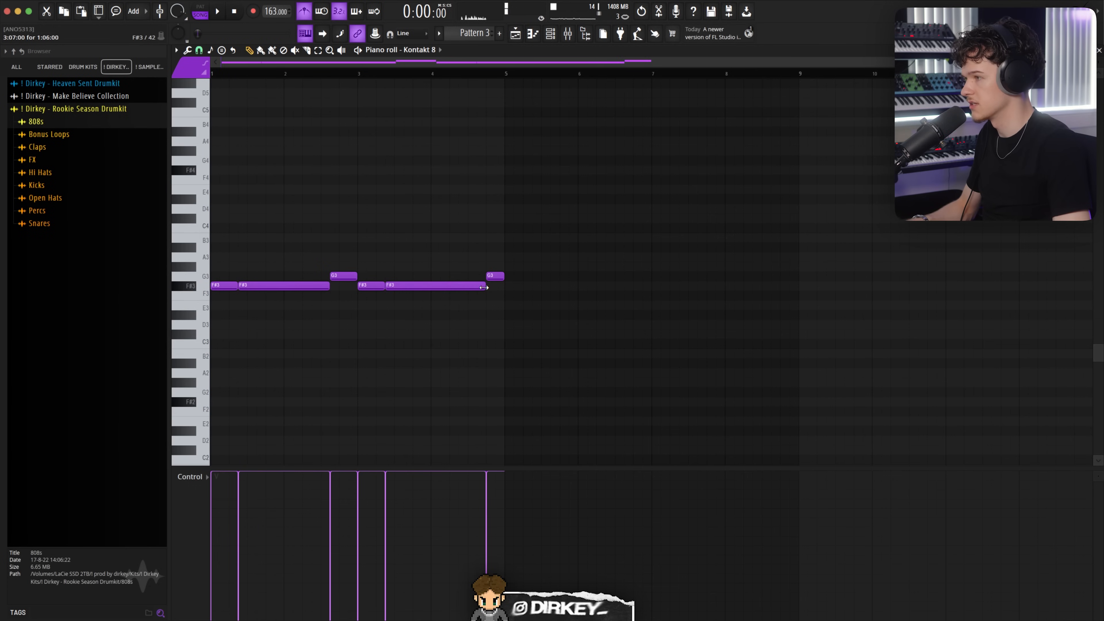
{"action": "key", "text": "space"}
{"action": "left_click_drag", "start_coordinate": [574, 241], "coordinate": [220, 316]}
{"action": "key", "text": "super+b"}
{"action": "key", "text": "super+d"}
{"action": "left_click", "coordinate": [305, 12]}
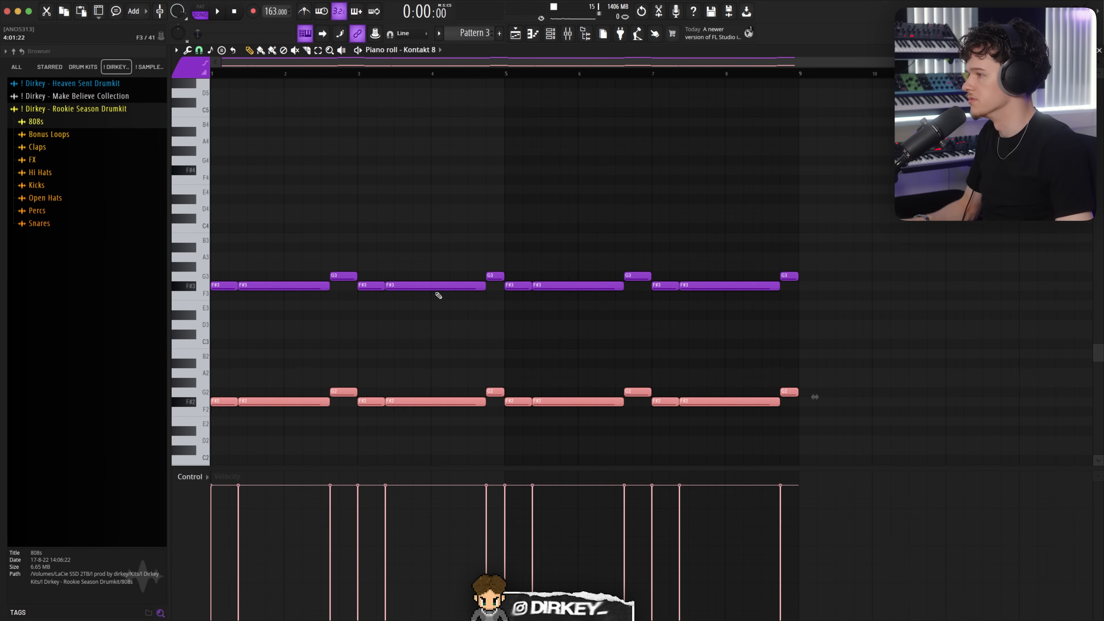
Step: Play back and compare the upper and lower note rows of the piano part
{"action": "key", "text": "space"}
{"action": "left_click_drag", "start_coordinate": [834, 246], "coordinate": [222, 301]}
{"action": "scroll", "coordinate": [374, 288], "scroll_direction": "up", "scroll_amount": 3}
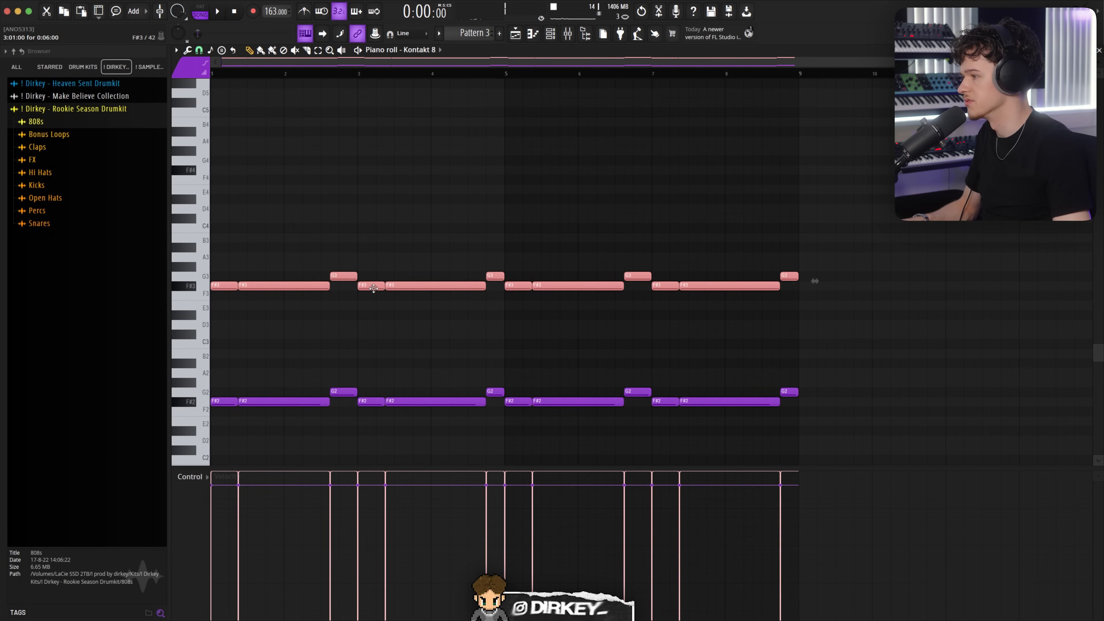
{"action": "left_click_drag", "start_coordinate": [824, 349], "coordinate": [212, 437]}
{"action": "scroll", "coordinate": [293, 408], "scroll_direction": "down", "scroll_amount": 1}
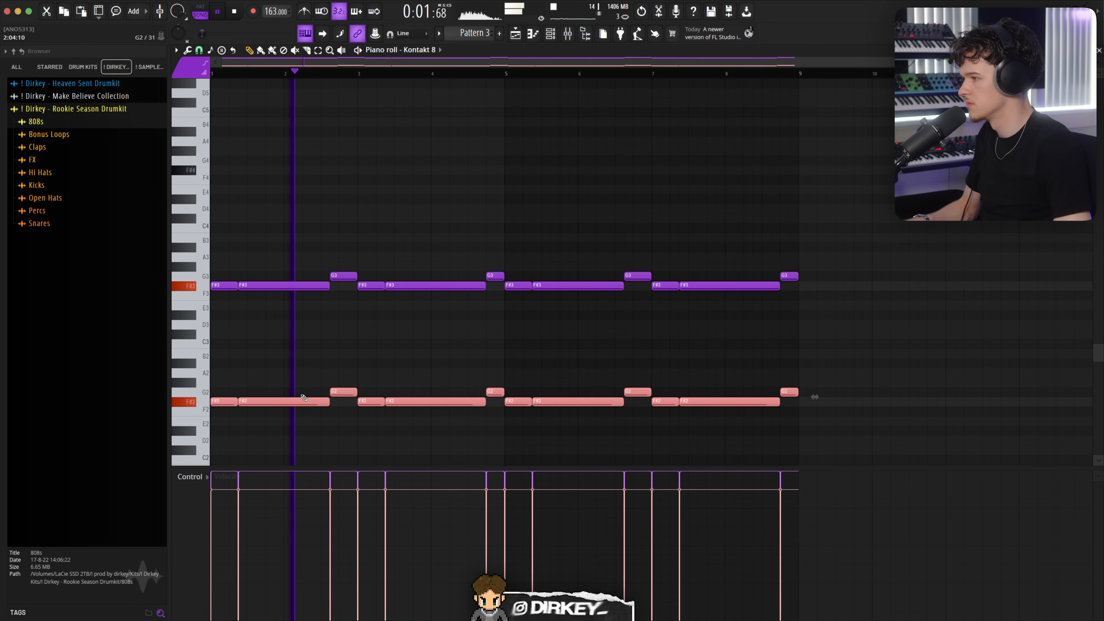
{"action": "left_click", "coordinate": [375, 378], "text": "super"}
{"action": "scroll", "coordinate": [377, 379], "scroll_direction": "down", "scroll_amount": 2}
{"action": "scroll", "coordinate": [377, 381], "scroll_direction": "down", "scroll_amount": 2}
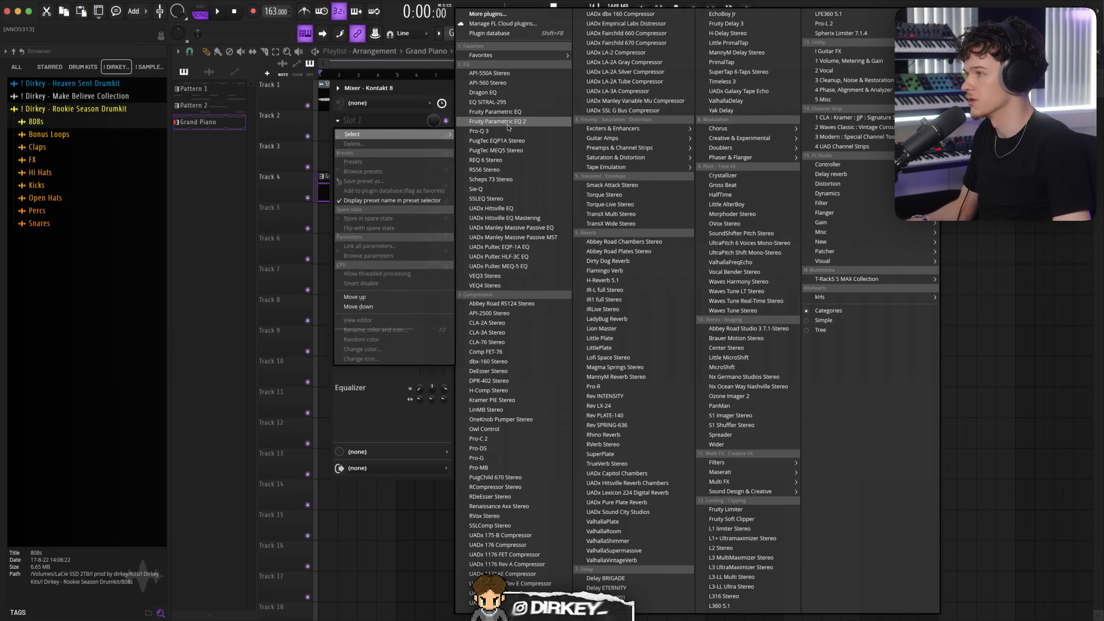
Step: Add Fruity Parametric EQ 2 to the Kontakt 8 insert and raise a high-frequency band
{"action": "left_click", "coordinate": [508, 122]}
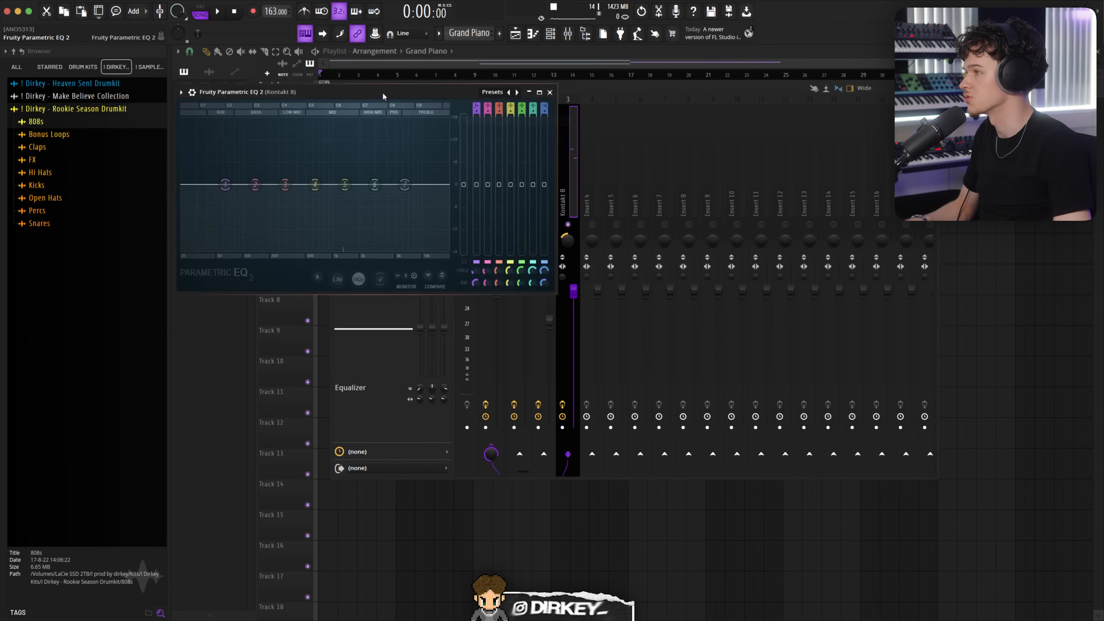
{"action": "mouse_move", "coordinate": [495, 266]}
{"action": "left_mouse_down"}
{"action": "mouse_move", "coordinate": [469, 310]}
{"action": "mouse_move", "coordinate": [489, 253]}
{"action": "left_mouse_up"}
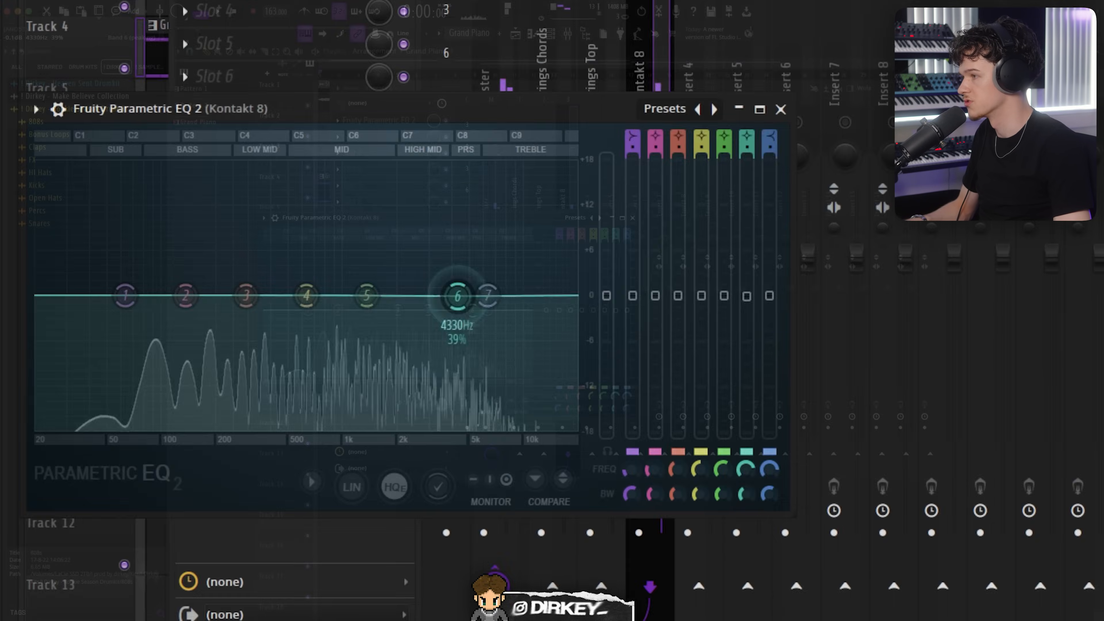
{"action": "left_click_drag", "start_coordinate": [496, 179], "coordinate": [517, 176]}
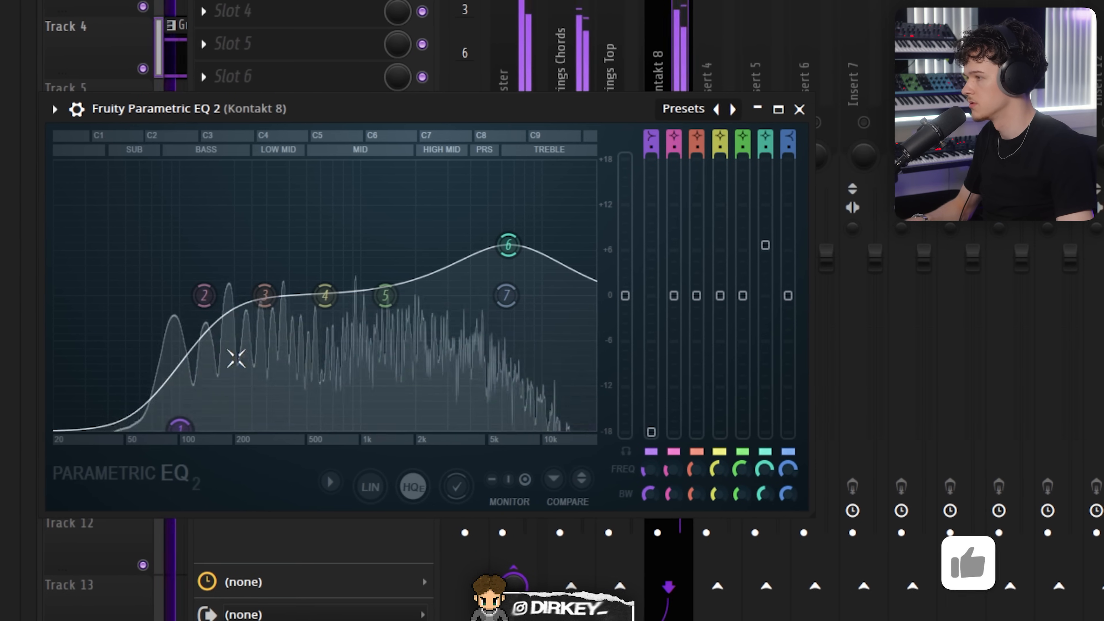
Step: Lower the high boost slightly and move the low-cut band further down on the Kontakt EQ
{"action": "left_click_drag", "start_coordinate": [514, 245], "coordinate": [509, 263]}
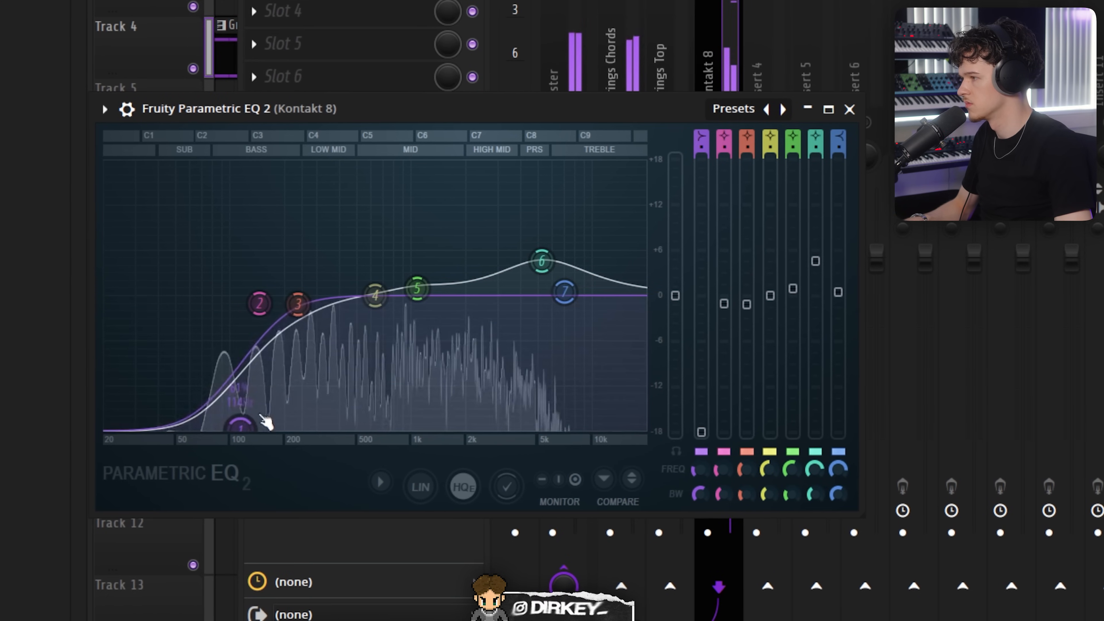
{"action": "scroll", "coordinate": [242, 421], "scroll_direction": "down", "scroll_amount": 5}
{"action": "left_click_drag", "start_coordinate": [242, 422], "coordinate": [229, 422]}
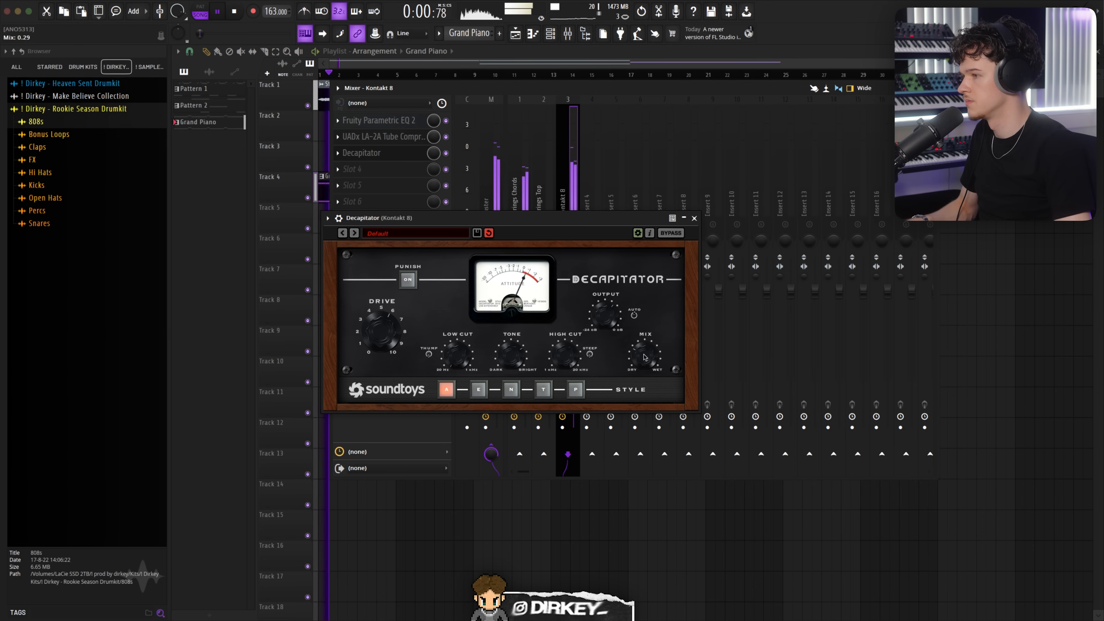
Step: Add ValhallaVintageVerb to the Kontakt 8 mixer insert
{"action": "left_click", "coordinate": [694, 219]}
{"action": "left_click", "coordinate": [338, 157]}
{"action": "left_click_drag", "start_coordinate": [353, 215], "coordinate": [569, 216]}
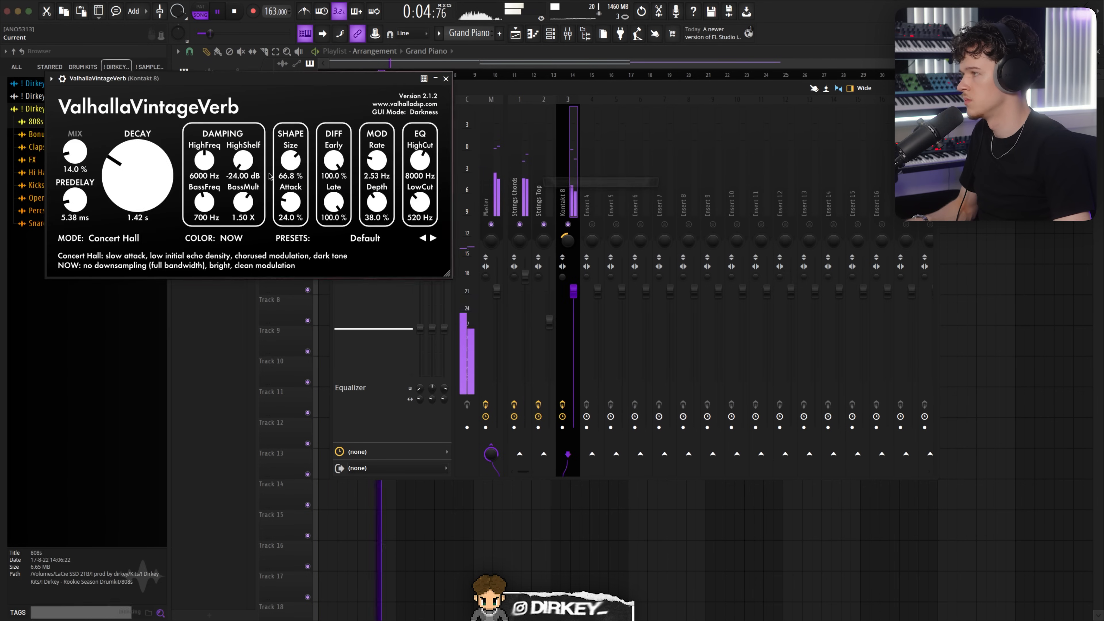
Step: Set the Kontakt reverb's Mix to 22.4%, nudge the Decay, and close the plugin
{"action": "left_click_drag", "start_coordinate": [77, 155], "coordinate": [77, 146]}
{"action": "left_click_drag", "start_coordinate": [105, 78], "coordinate": [171, 119]}
{"action": "left_click_drag", "start_coordinate": [146, 199], "coordinate": [145, 196]}
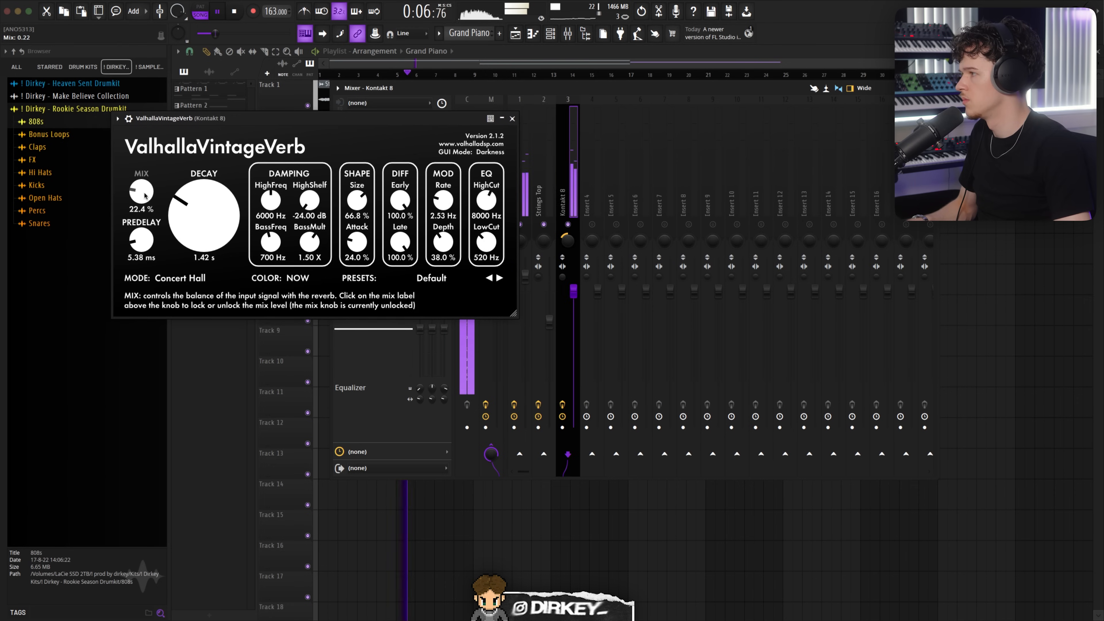
{"action": "left_click", "coordinate": [512, 118]}
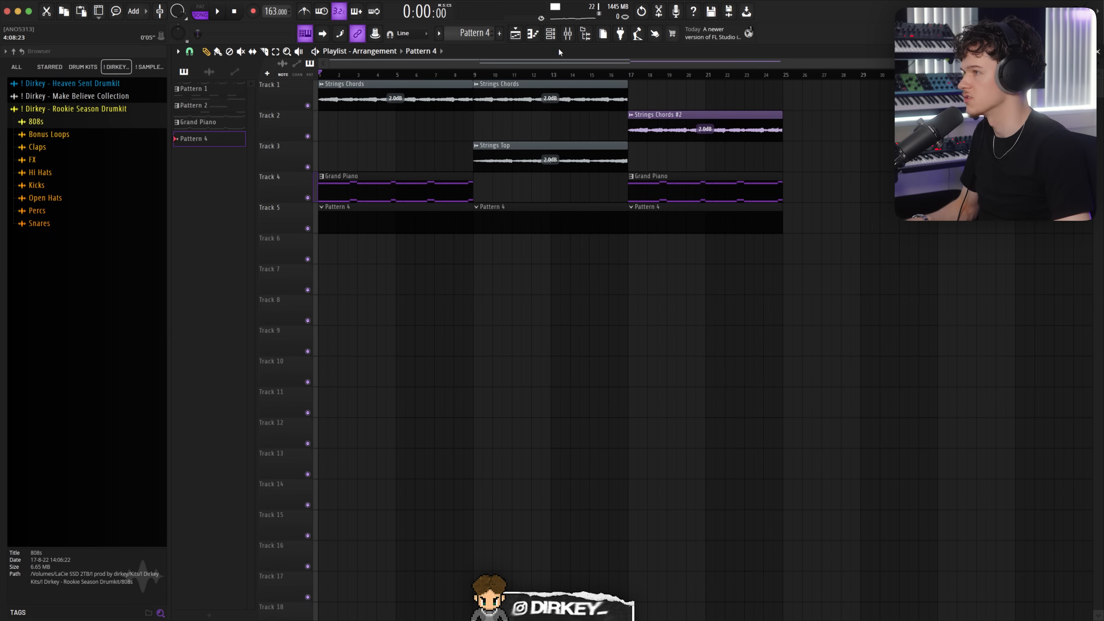
Step: Add OP-Xa V as a new channel in Pattern 4
{"action": "left_click", "coordinate": [549, 35]}
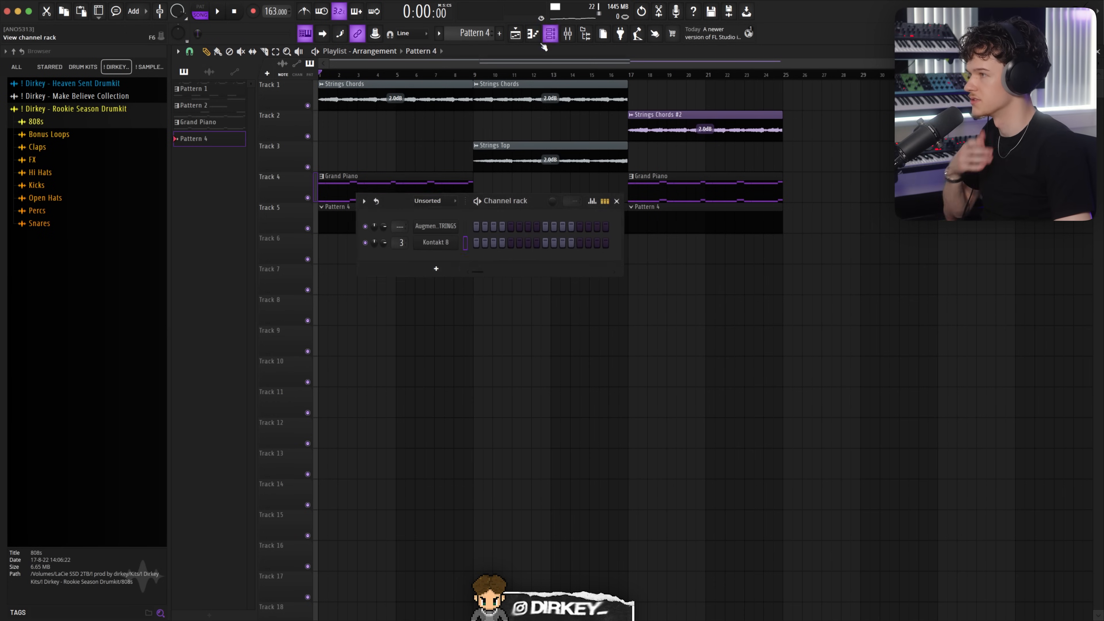
{"action": "left_click", "coordinate": [436, 270]}
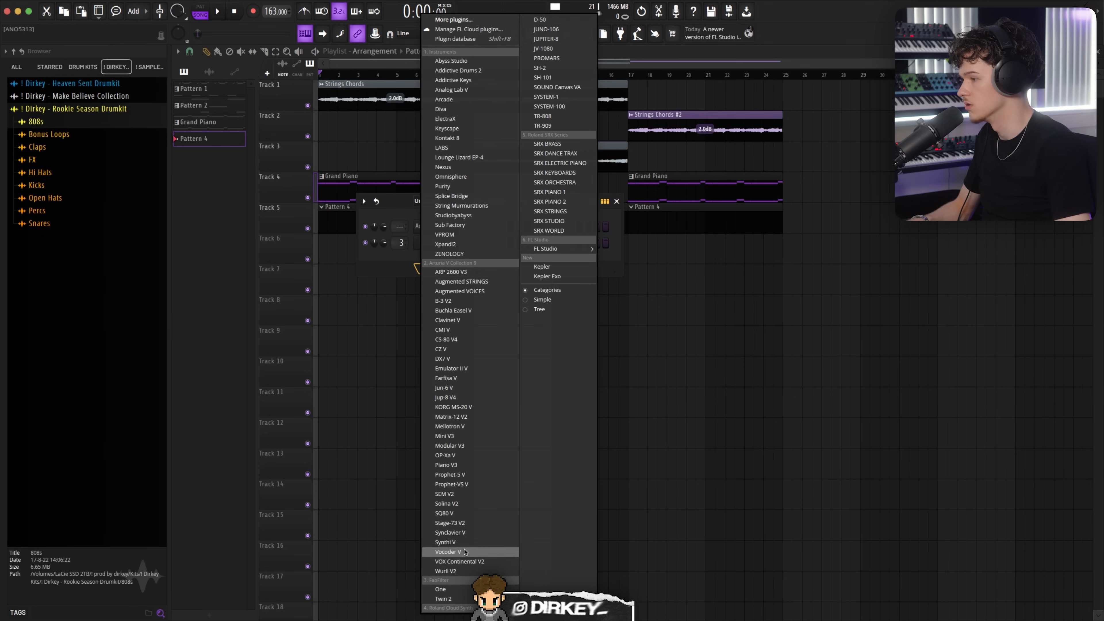
{"action": "left_click", "coordinate": [481, 456]}
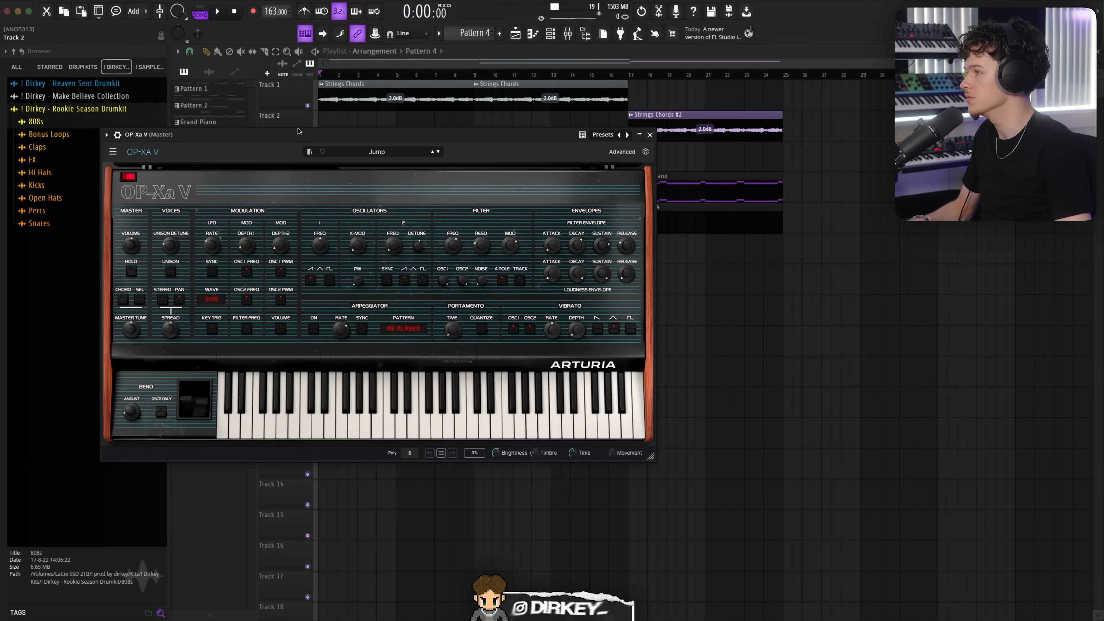
Step: Load the Eighten Up preset in OP-Xa V
{"action": "left_click_drag", "start_coordinate": [298, 131], "coordinate": [324, 141]}
{"action": "left_click", "coordinate": [402, 162]}
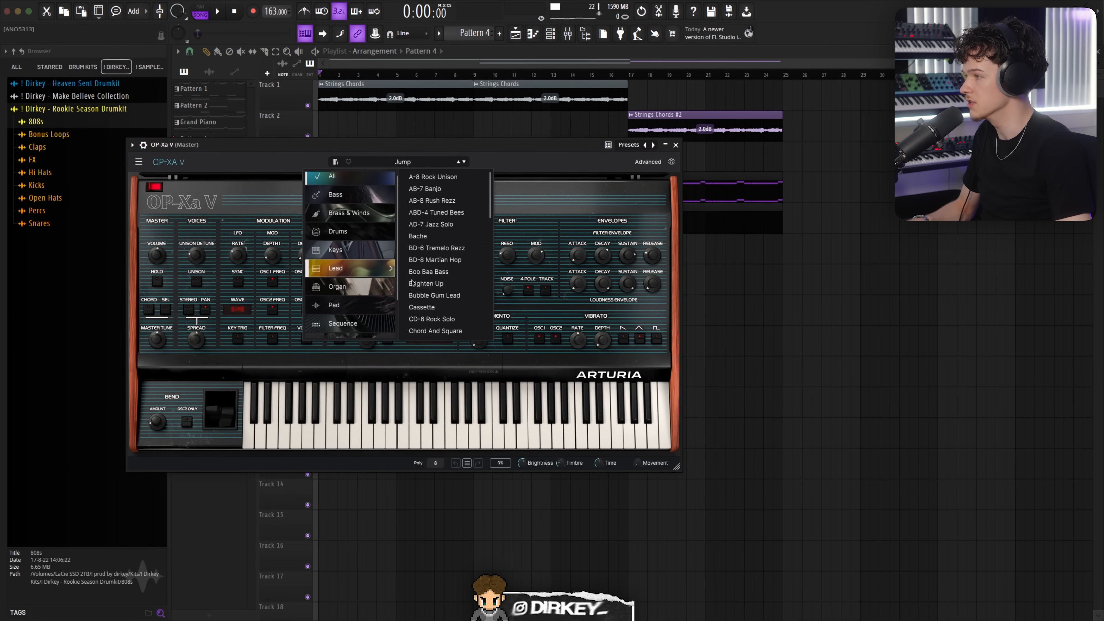
{"action": "left_click", "coordinate": [413, 283]}
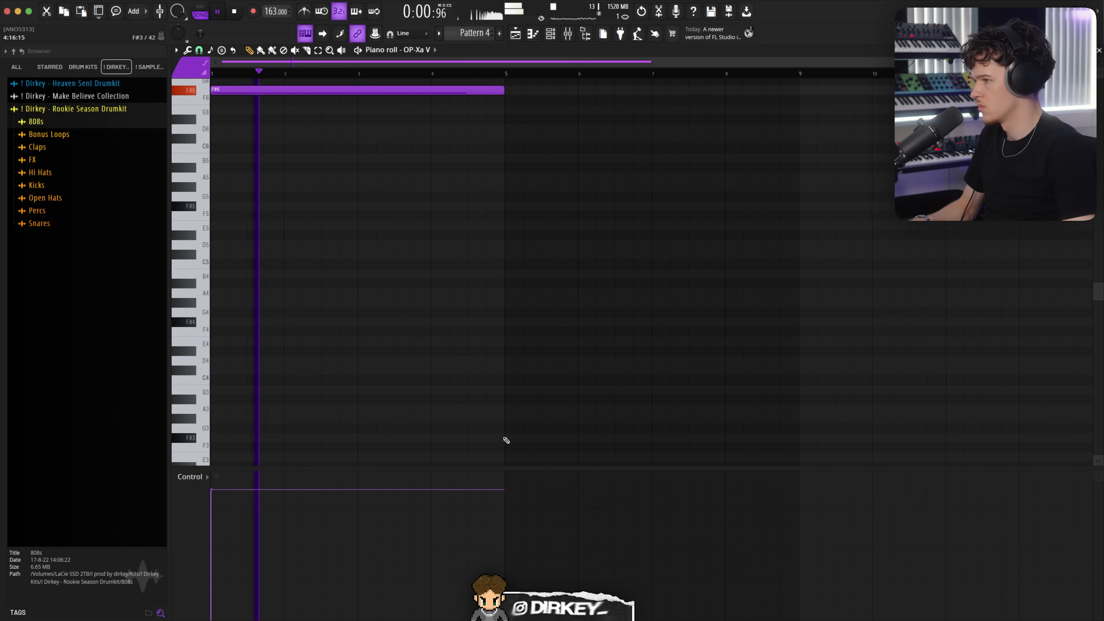
Step: Draw a long F#3 note from bar 5 to bar 9 in OP-Xa V's piano roll and play it back
{"action": "left_click", "coordinate": [505, 437]}
{"action": "left_click", "coordinate": [499, 75]}
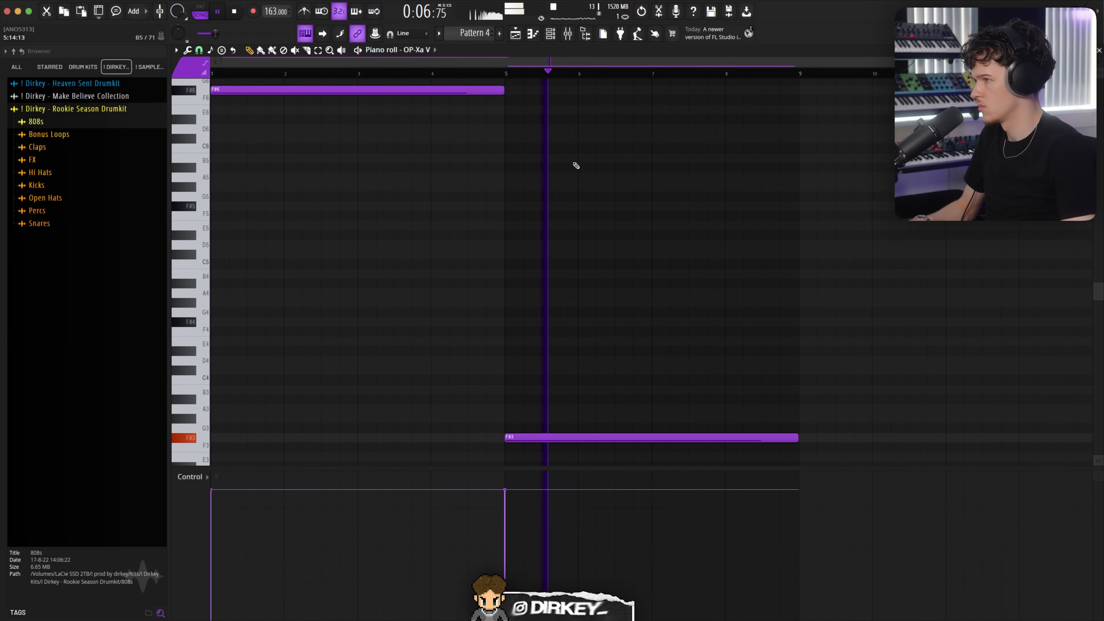
{"action": "scroll", "coordinate": [526, 68], "scroll_direction": "right", "scroll_amount": 5}
{"action": "key", "text": "space"}
Step: Select all OP-Xa V notes and shift them higher in pitch
{"action": "key", "text": "ctrl+a"}
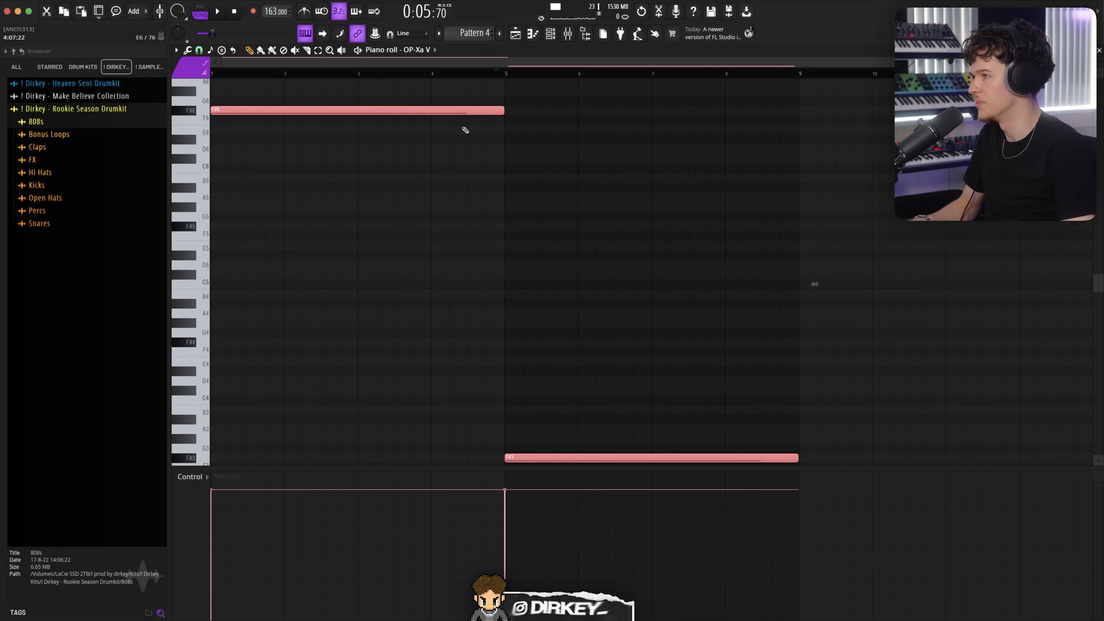
{"action": "left_click_drag", "start_coordinate": [521, 454], "coordinate": [505, 211]}
{"action": "scroll", "coordinate": [453, 160], "scroll_direction": "up", "scroll_amount": 3}
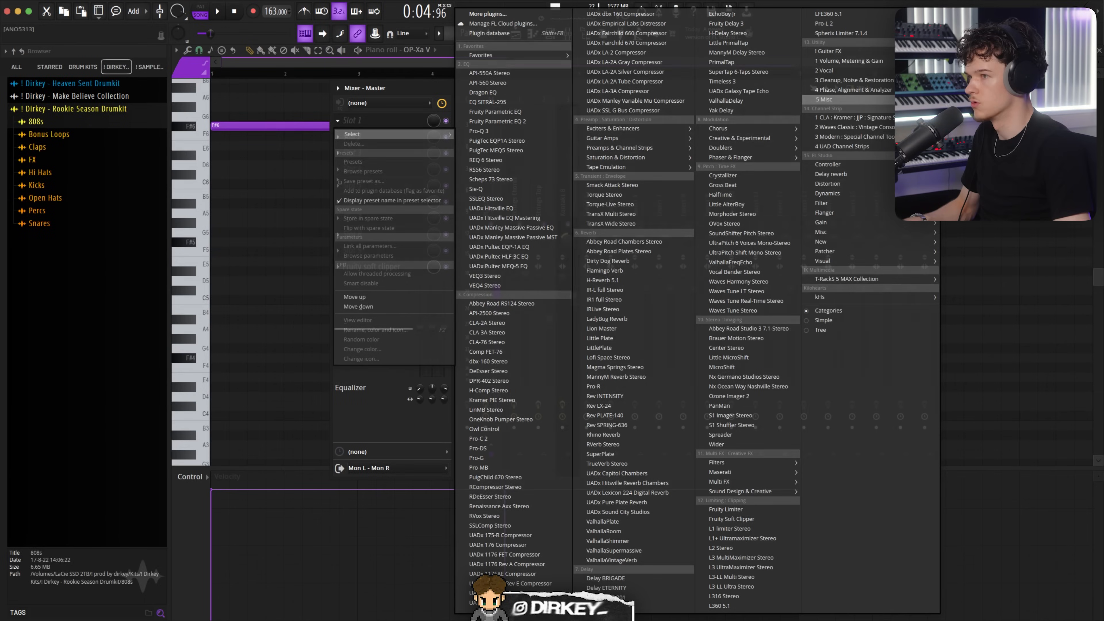
Step: Load Rolling Sampler on the Master mixer insert
{"action": "left_click", "coordinate": [972, 105]}
{"action": "left_click_drag", "start_coordinate": [246, 64], "coordinate": [382, 176]}
{"action": "left_click", "coordinate": [216, 9]}
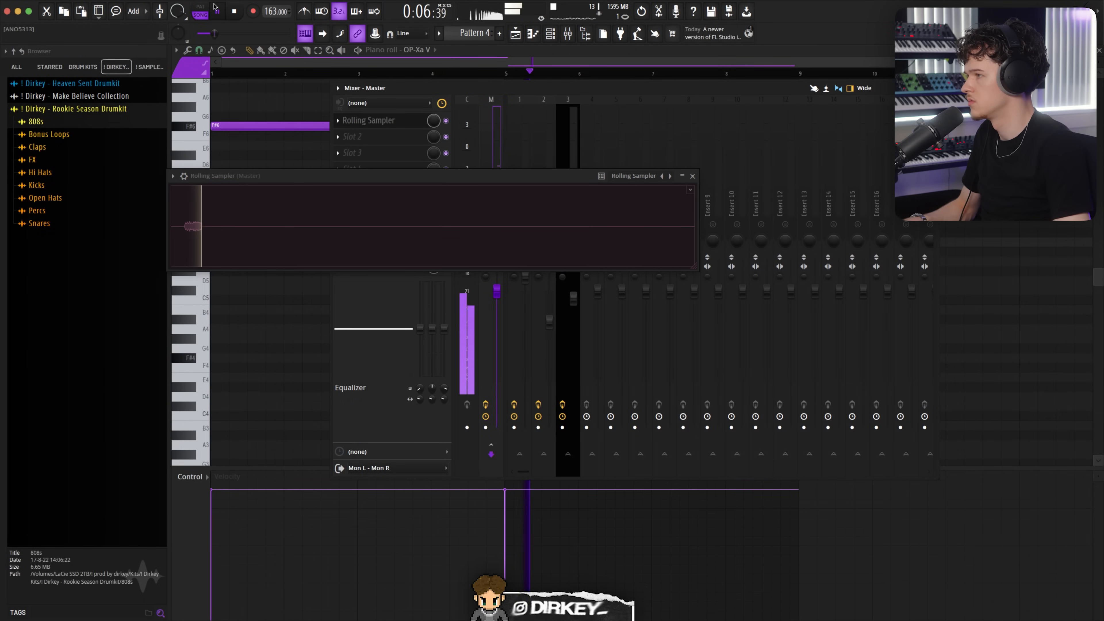
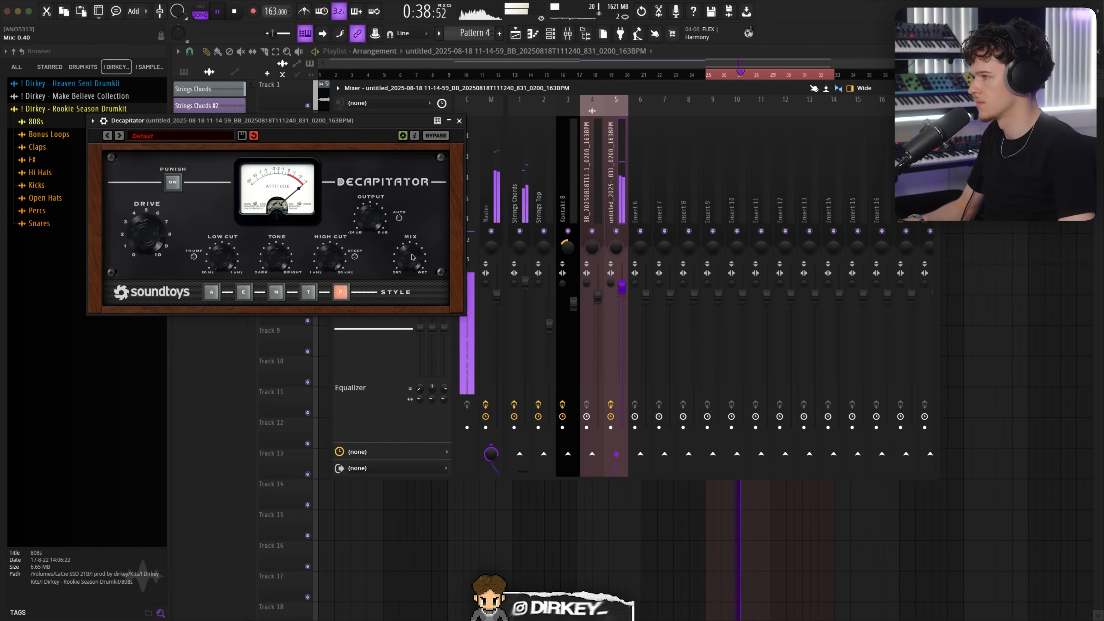
Step: Add ValhallaVintageVerb to the selected insert's effect chain and raise its mix to about 74%
{"action": "key", "text": "Escape"}
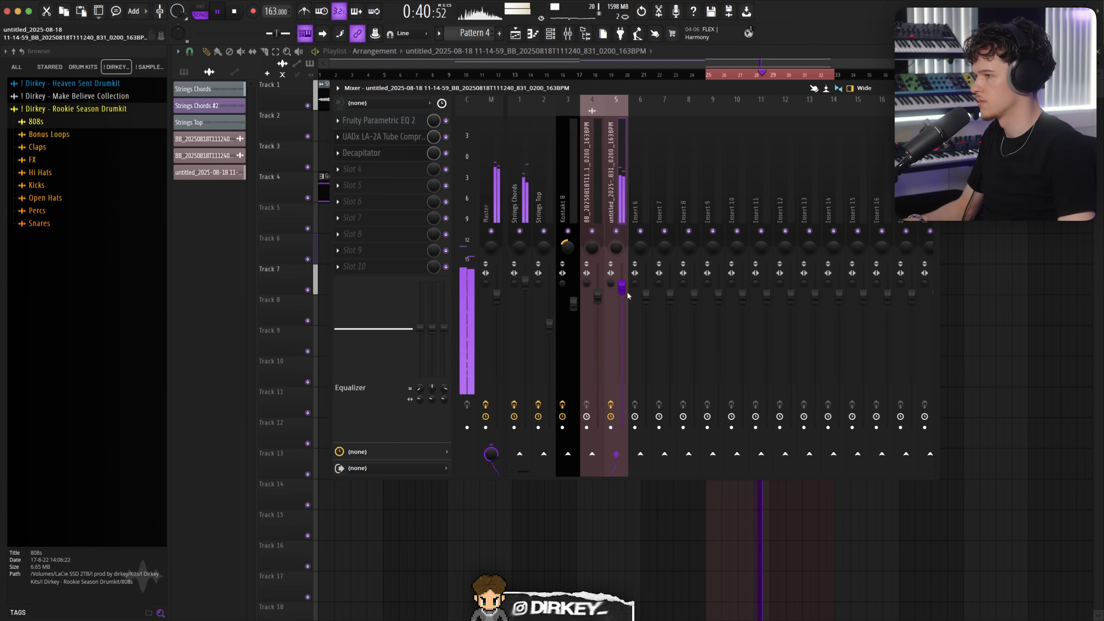
{"action": "left_click", "coordinate": [341, 157]}
{"action": "left_click_drag", "start_coordinate": [373, 152], "coordinate": [618, 196]}
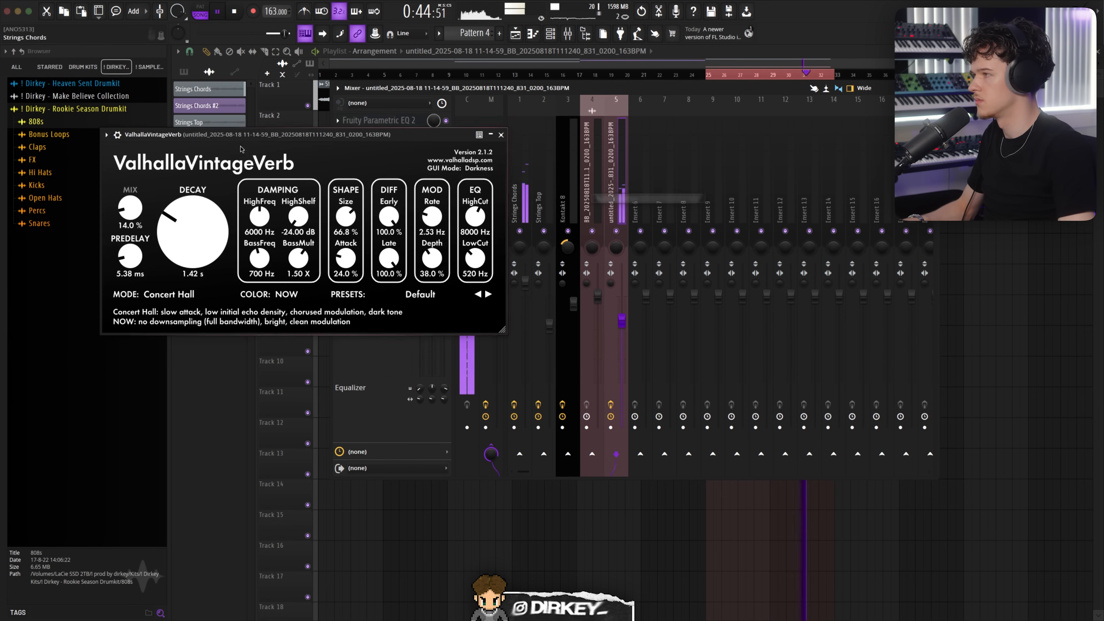
{"action": "left_click_drag", "start_coordinate": [132, 209], "coordinate": [131, 190]}
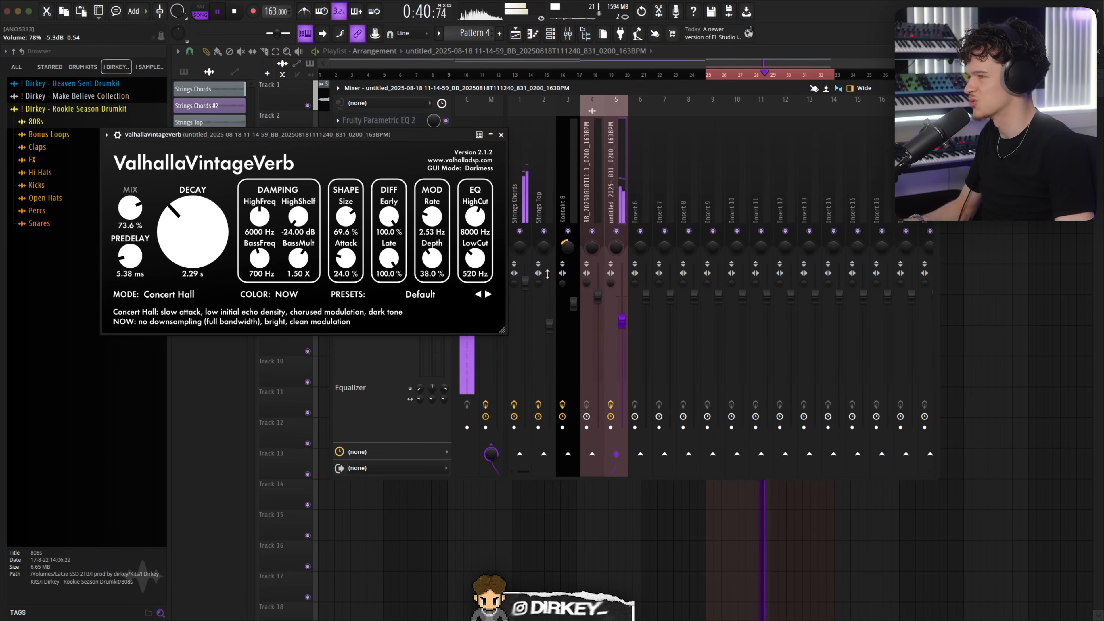
{"action": "key", "text": "Escape"}
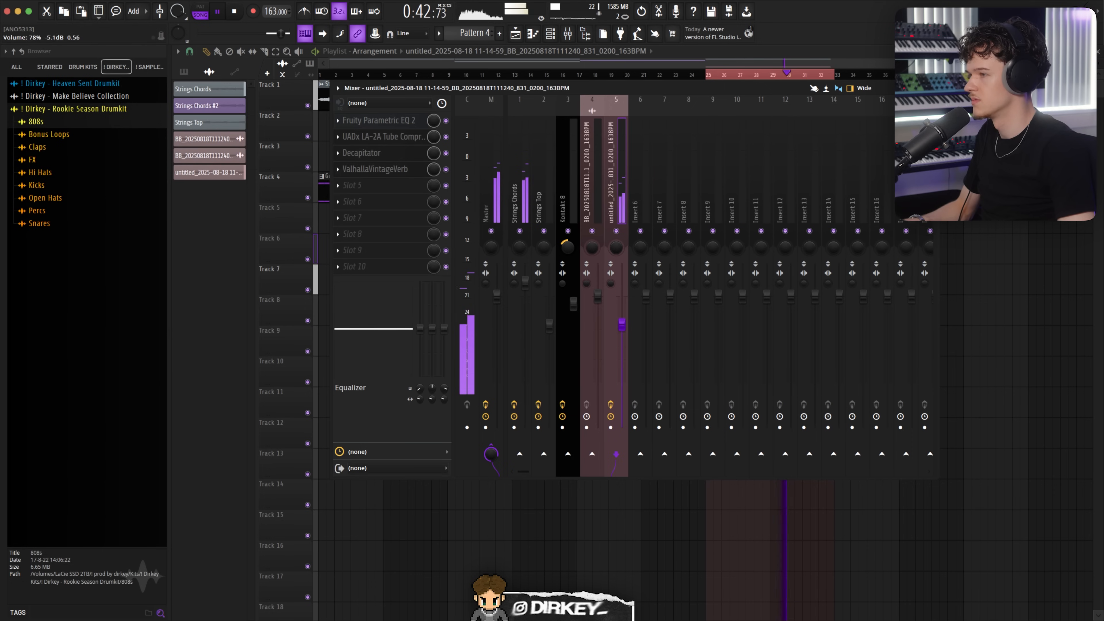
Step: Add ShaperBox 3 after the reverb on the same insert and play back the arrangement in the playlist
{"action": "left_click", "coordinate": [340, 187]}
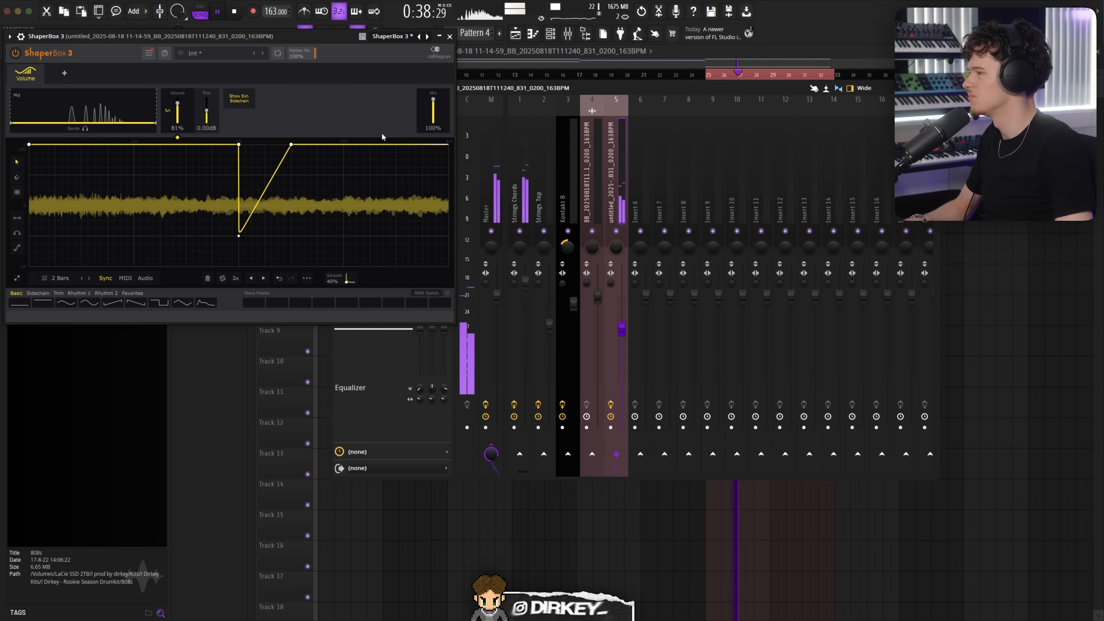
{"action": "left_click", "coordinate": [450, 36]}
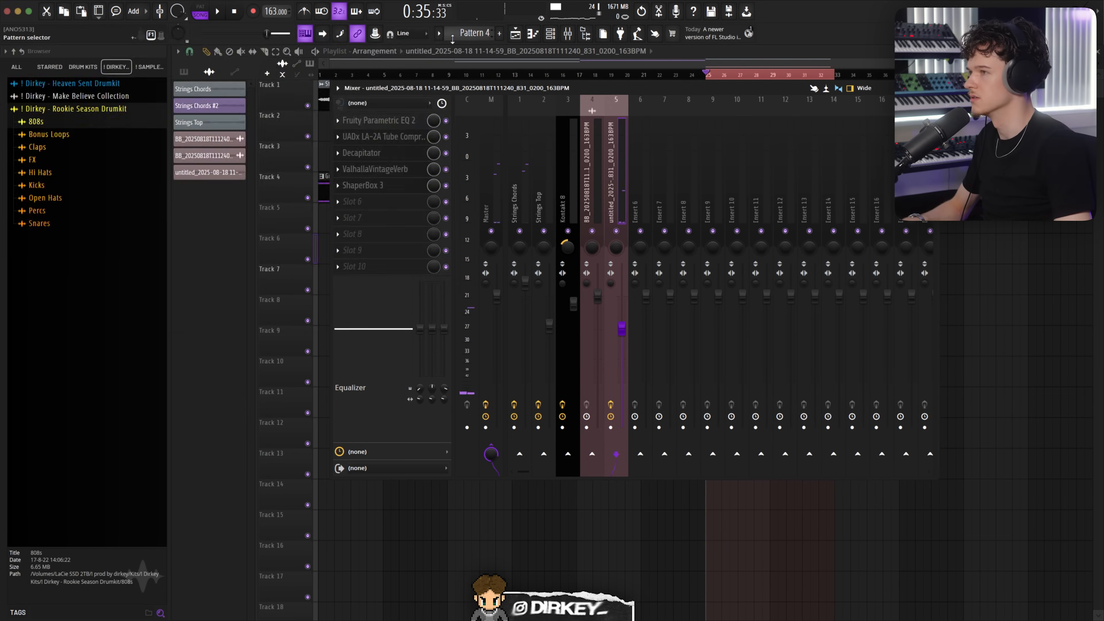
{"action": "key", "text": "F5"}
{"action": "key", "text": "space"}
{"action": "scroll", "coordinate": [725, 78], "scroll_direction": "up", "scroll_amount": 2}
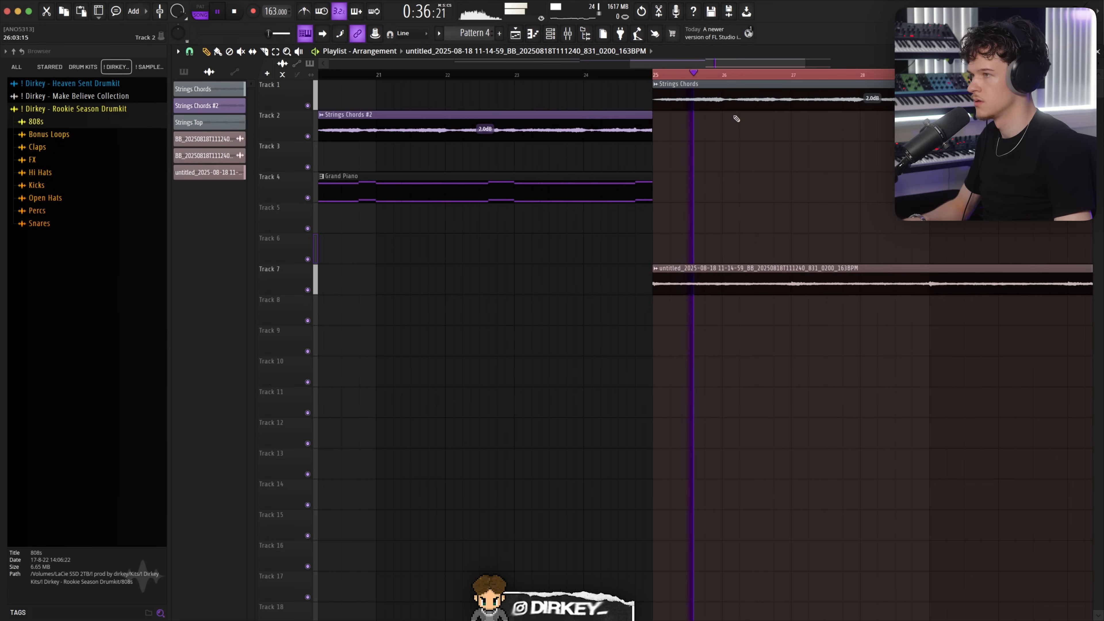
{"action": "key", "text": "space"}
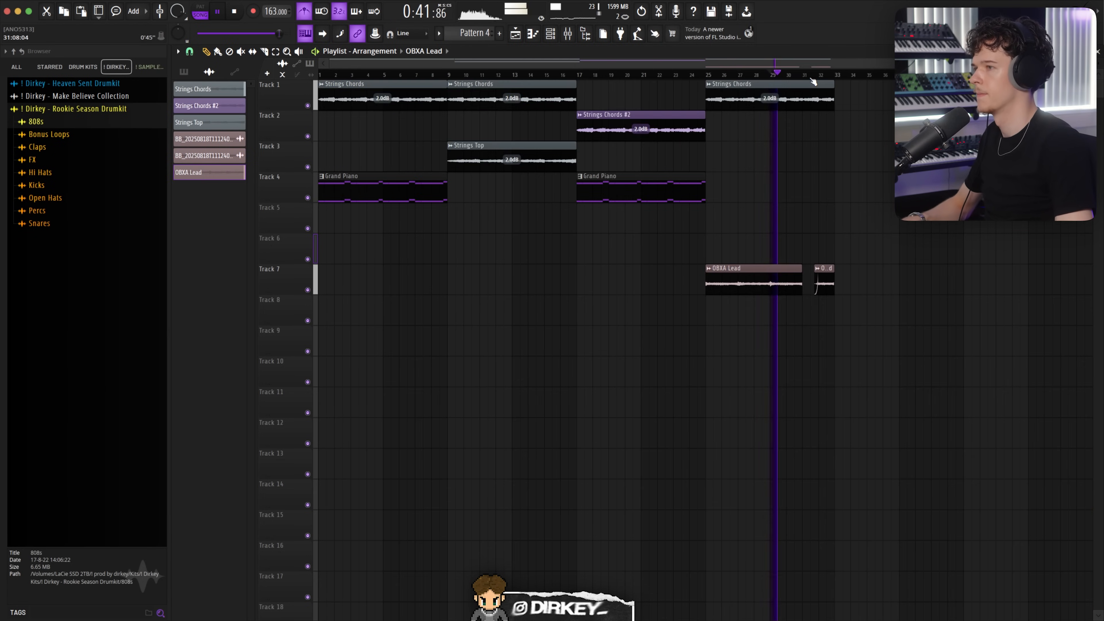
{"action": "scroll", "coordinate": [812, 270], "scroll_direction": "down", "scroll_amount": 2}
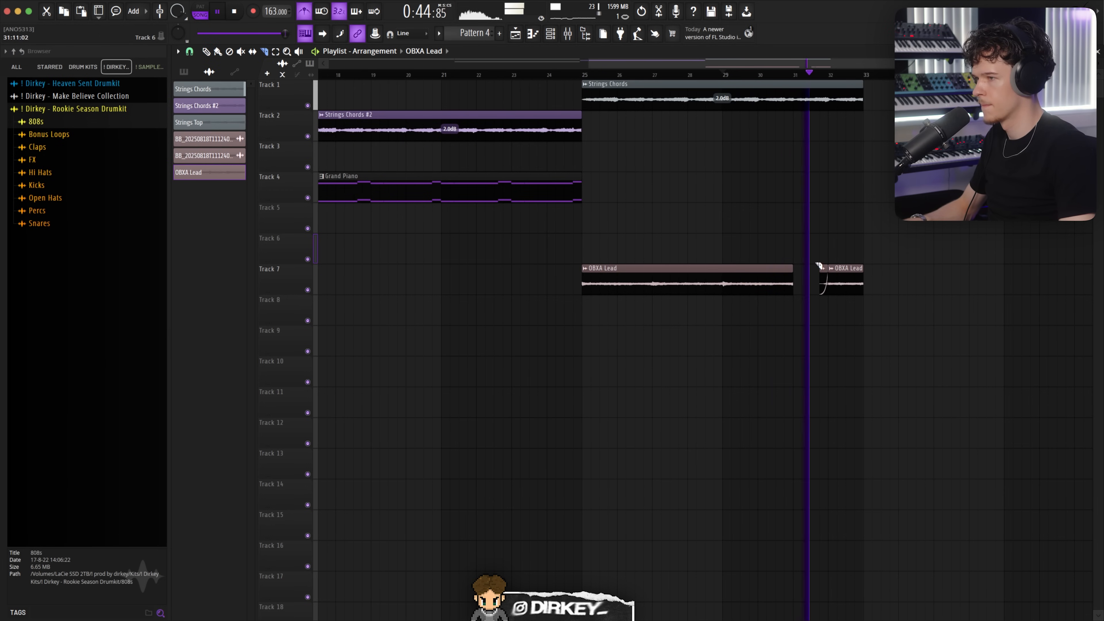
{"action": "scroll", "coordinate": [574, 83], "scroll_direction": "down", "scroll_amount": 3}
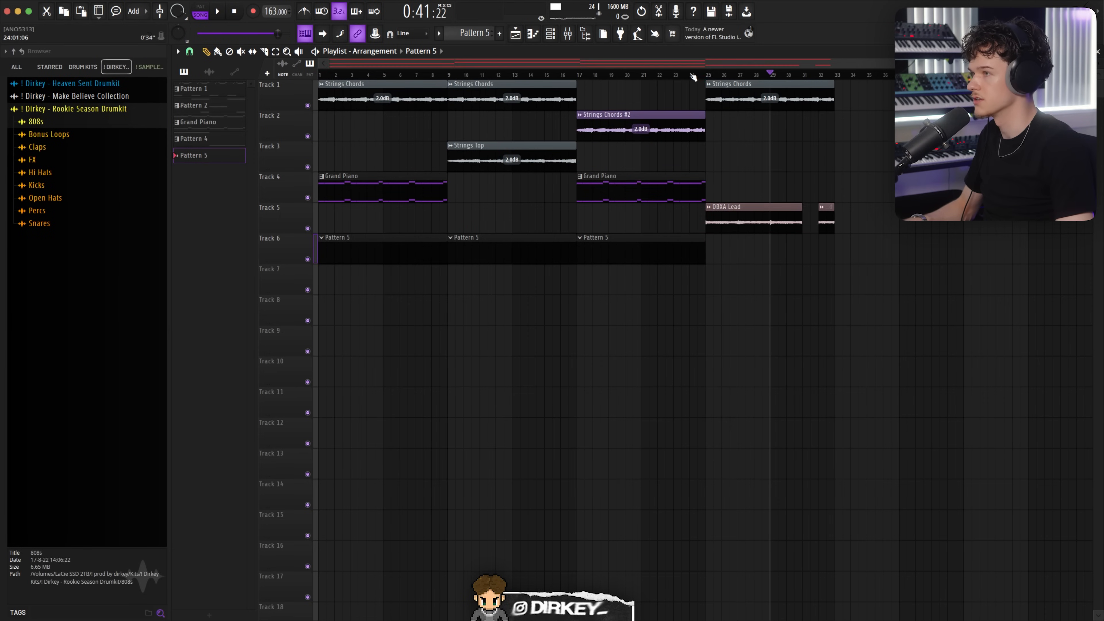
Step: Open Omnisphere's piano roll and draw a long F#6 note across bars 1 to 5 plus a short high note, auditioning them
{"action": "left_click_drag", "start_coordinate": [709, 76], "coordinate": [2, 78]}
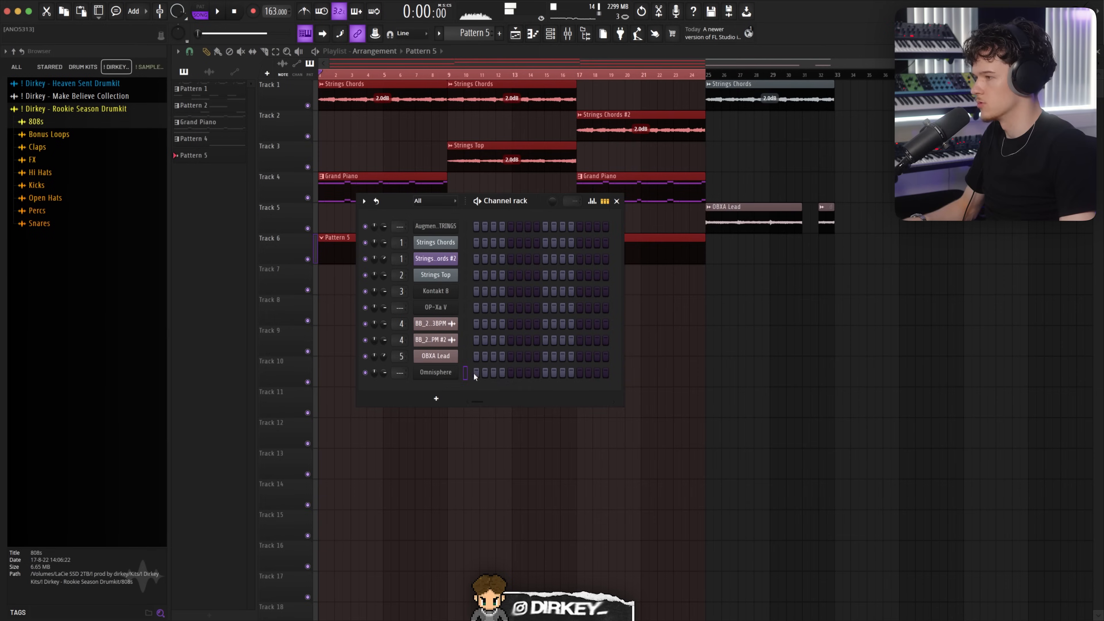
{"action": "right_click", "coordinate": [473, 372]}
{"action": "left_click", "coordinate": [476, 371]}
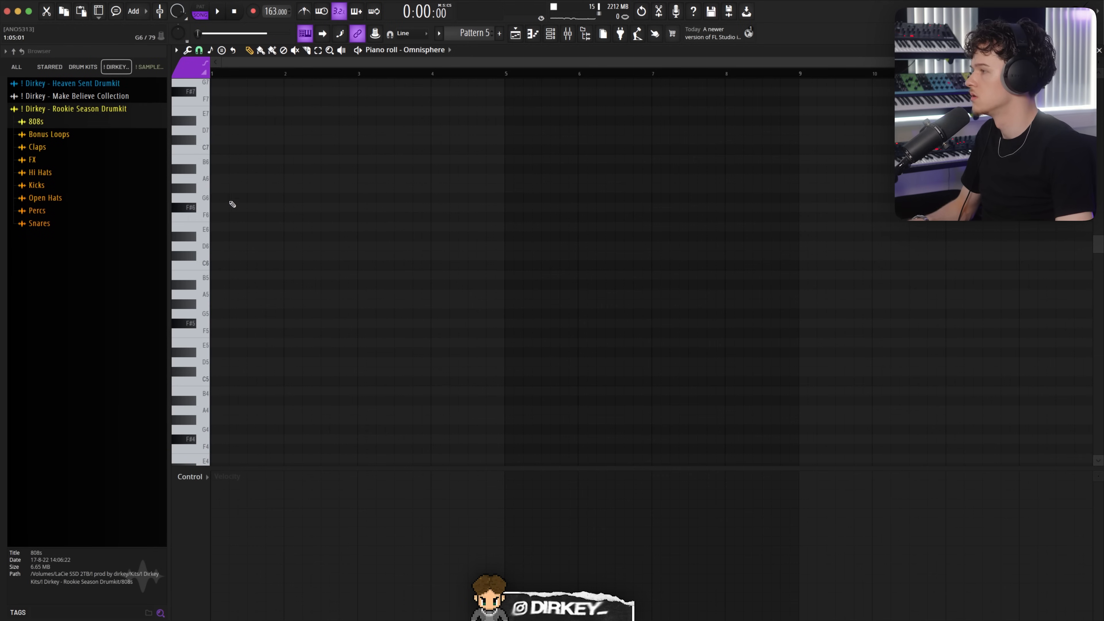
{"action": "left_click", "coordinate": [212, 208]}
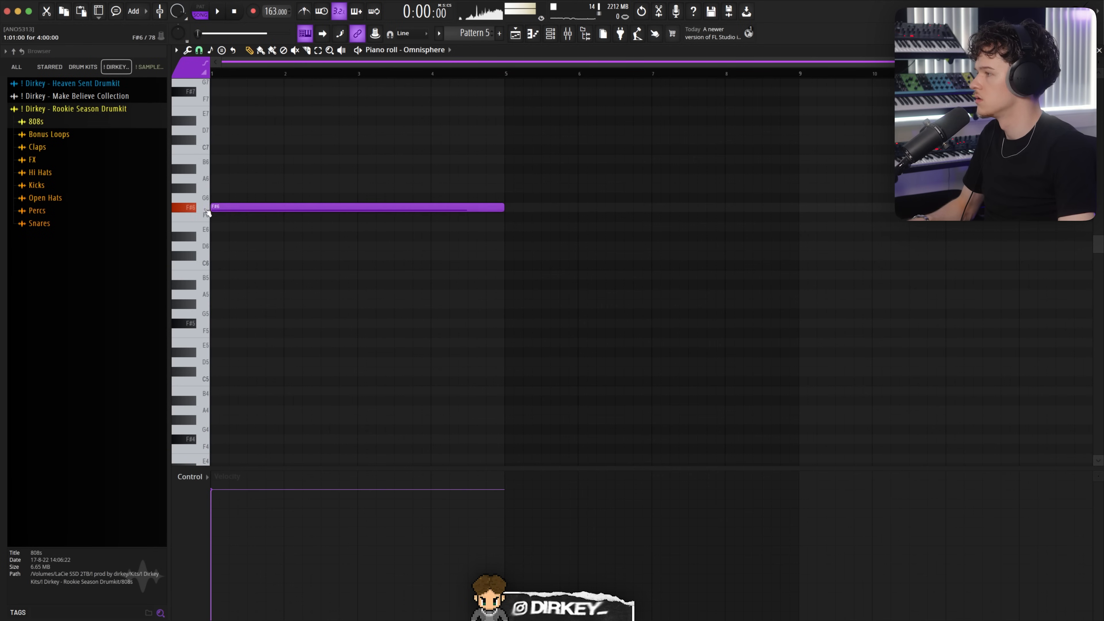
{"action": "left_click", "coordinate": [233, 130]}
{"action": "key", "text": "space"}
Step: Move the short high note down to C#7 and transpose all notes down one octave
{"action": "key", "text": "space"}
{"action": "key", "text": "space"}
{"action": "left_click_drag", "start_coordinate": [240, 130], "coordinate": [234, 140]}
{"action": "key", "text": "space"}
{"action": "key", "text": "space"}
{"action": "left_click", "coordinate": [230, 140], "text": "super"}
{"action": "key", "text": "ctrl+a"}
{"action": "key", "text": "ctrl+Down"}
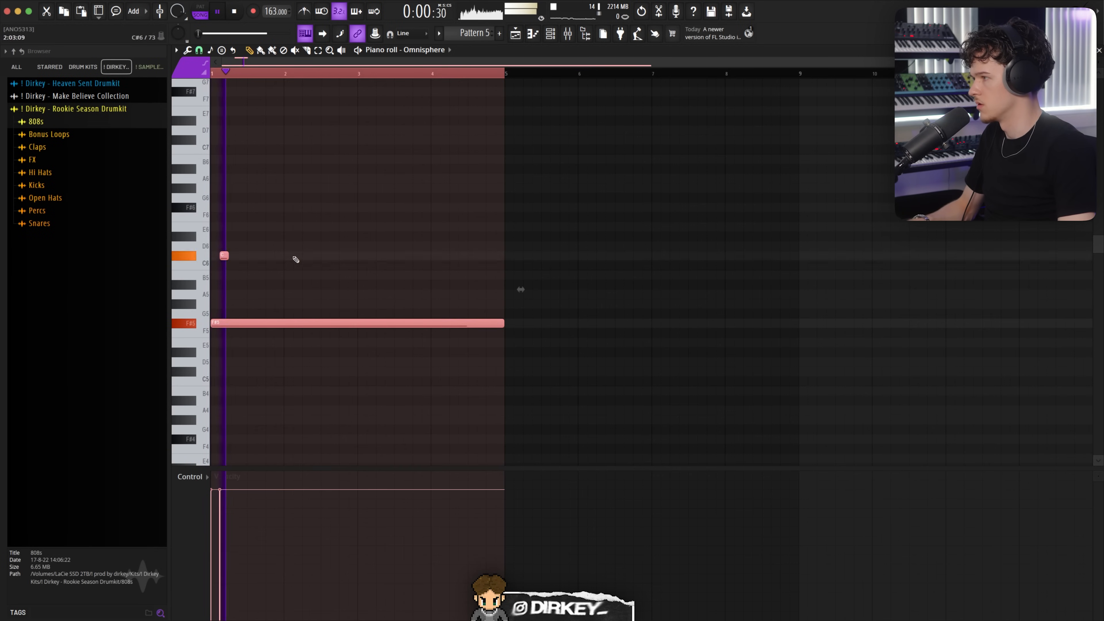
Step: Write short C#6, F#6 and G6 notes over two long F#5 notes across bars 1 to 5, playing the loop
{"action": "key", "text": "space"}
{"action": "left_click", "coordinate": [240, 264]}
{"action": "left_click", "coordinate": [244, 294]}
{"action": "mouse_move", "coordinate": [267, 197]}
{"action": "left_mouse_down"}
{"action": "mouse_move", "coordinate": [247, 199]}
{"action": "mouse_move", "coordinate": [287, 198]}
{"action": "left_mouse_up"}
{"action": "key", "text": "space"}
{"action": "left_click", "coordinate": [288, 208]}
{"action": "left_click", "coordinate": [298, 215]}
{"action": "left_click_drag", "start_coordinate": [298, 215], "coordinate": [327, 255]}
{"action": "left_click_drag", "start_coordinate": [313, 187], "coordinate": [289, 210]}
{"action": "left_click_drag", "start_coordinate": [301, 207], "coordinate": [320, 208]}
{"action": "left_click", "coordinate": [344, 203], "text": "super"}
{"action": "left_click_drag", "start_coordinate": [345, 256], "coordinate": [353, 257]}
{"action": "key", "text": "space"}
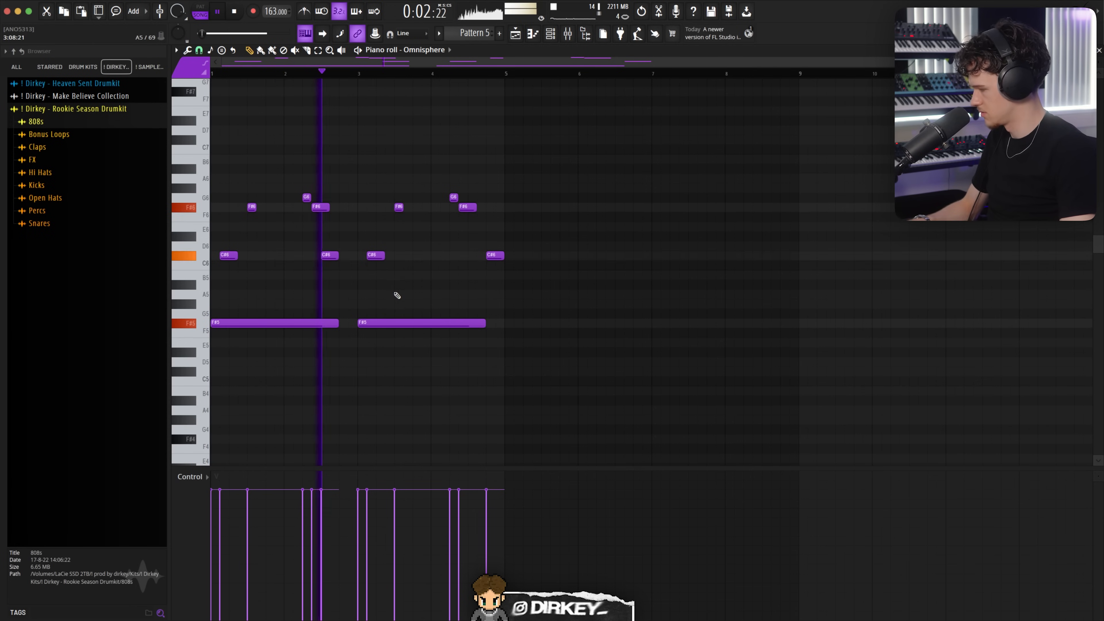
Step: Duplicate the four-bar Omnisphere melody so it repeats across the pattern
{"action": "left_click_drag", "start_coordinate": [341, 243], "coordinate": [328, 336]}
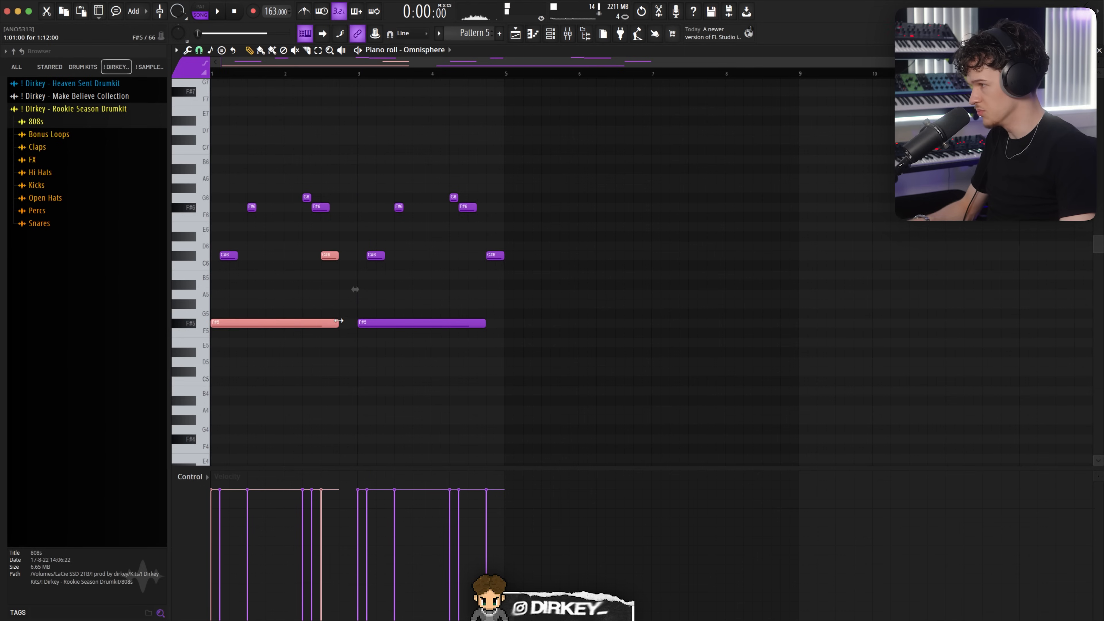
{"action": "left_click", "coordinate": [403, 382], "text": "super"}
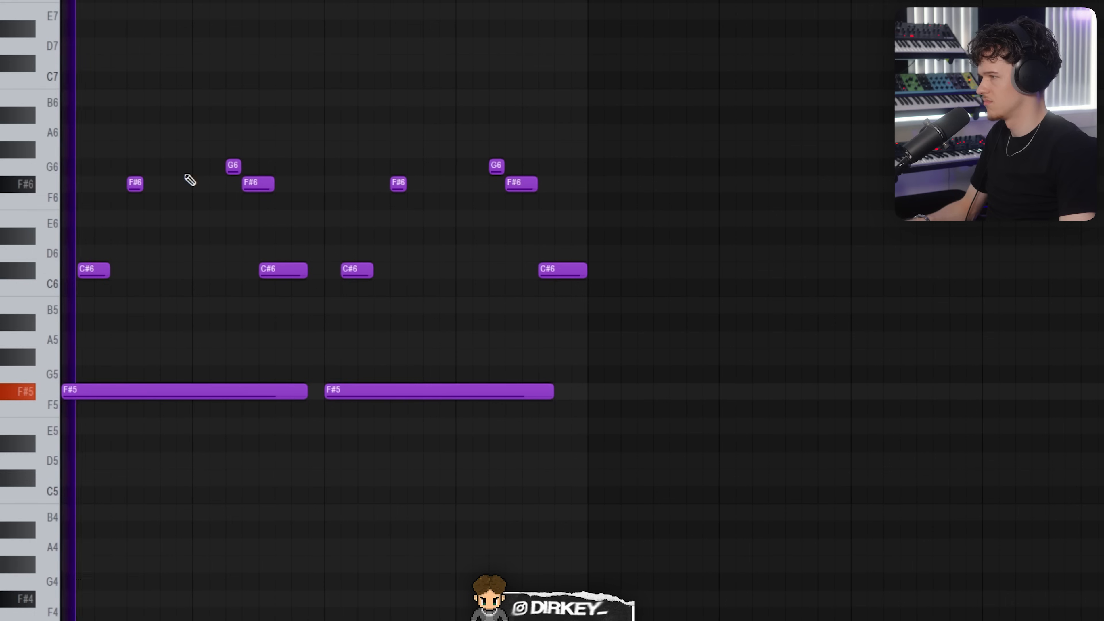
{"action": "key", "text": "ctrl+b"}
{"action": "key", "text": "ctrl+d"}
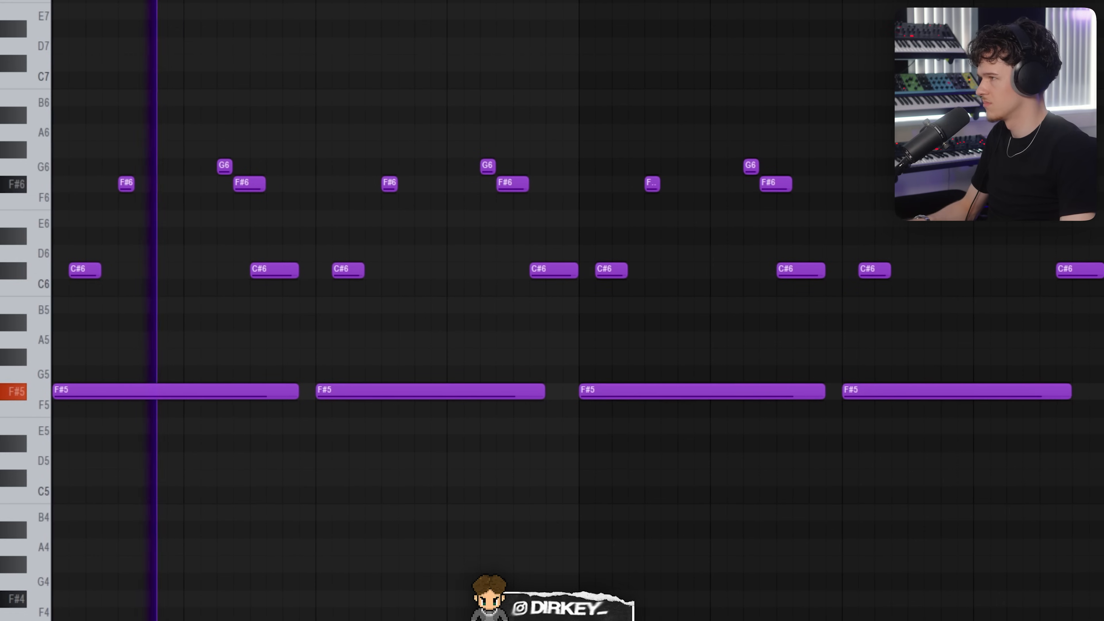
Step: Compare the SYST1 - That's Rude and SYST1 - Injustice Hook patches in Omnisphere, keeping Injustice Hook
{"action": "left_click", "coordinate": [634, 63]}
{"action": "right_click", "coordinate": [635, 64]}
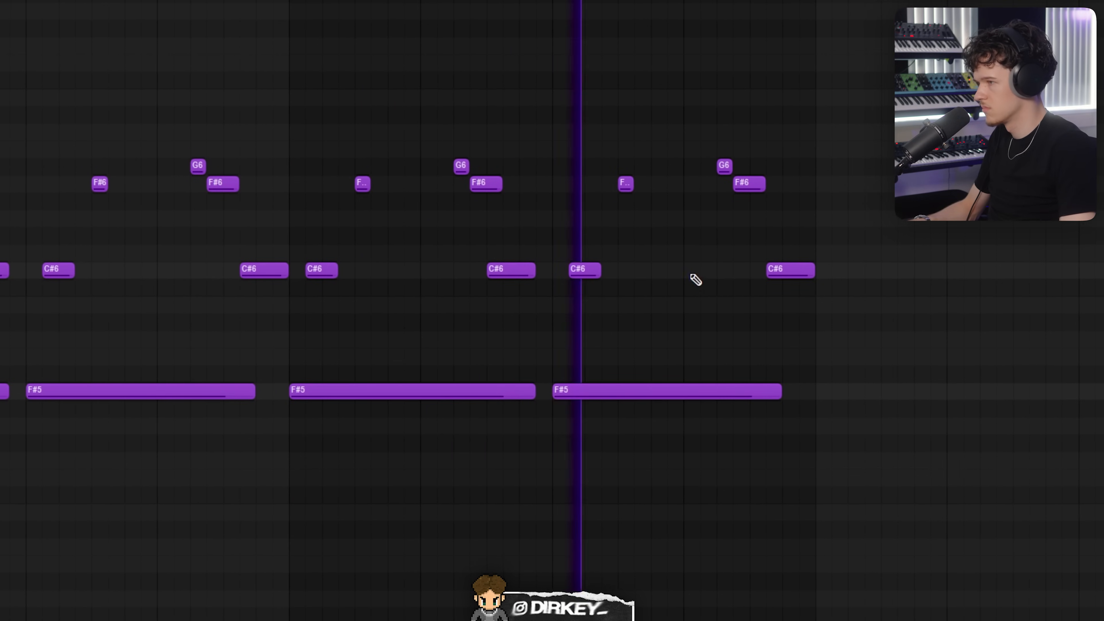
{"action": "left_click_drag", "start_coordinate": [438, 125], "coordinate": [553, 283]}
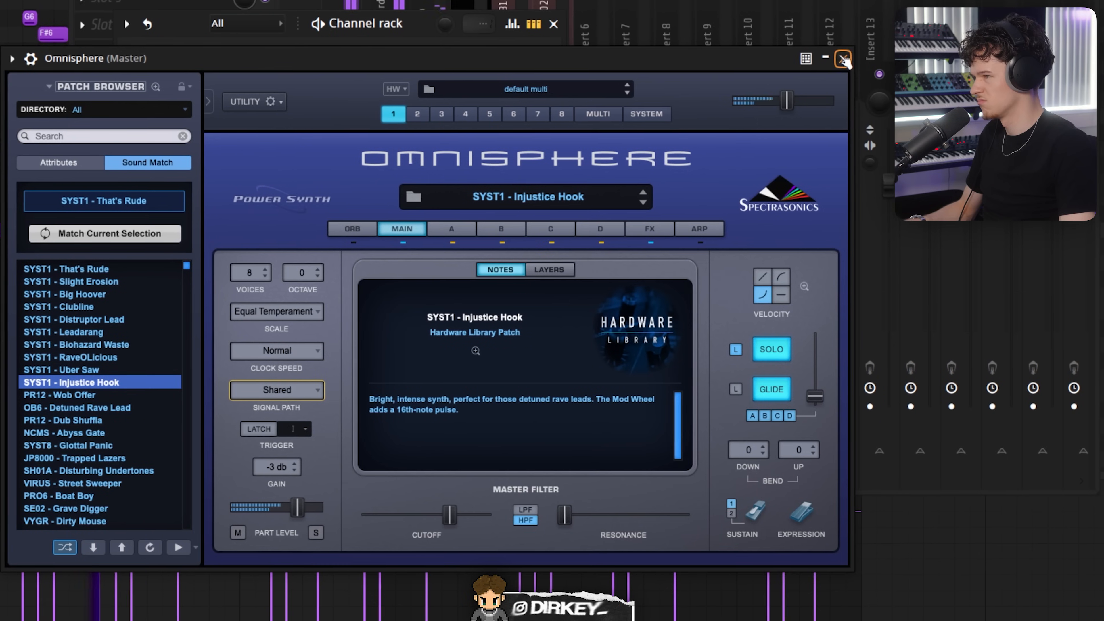
{"action": "mouse_move", "coordinate": [823, 396]}
{"action": "left_mouse_down"}
{"action": "mouse_move", "coordinate": [825, 376]}
{"action": "mouse_move", "coordinate": [822, 393]}
{"action": "left_mouse_up"}
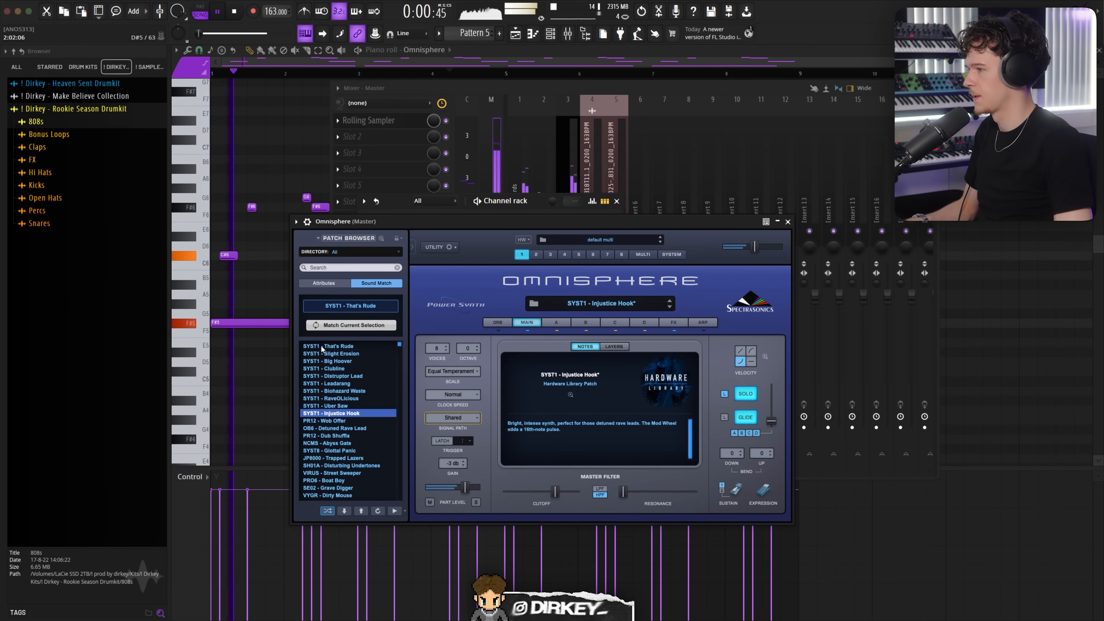
{"action": "left_click", "coordinate": [322, 347]}
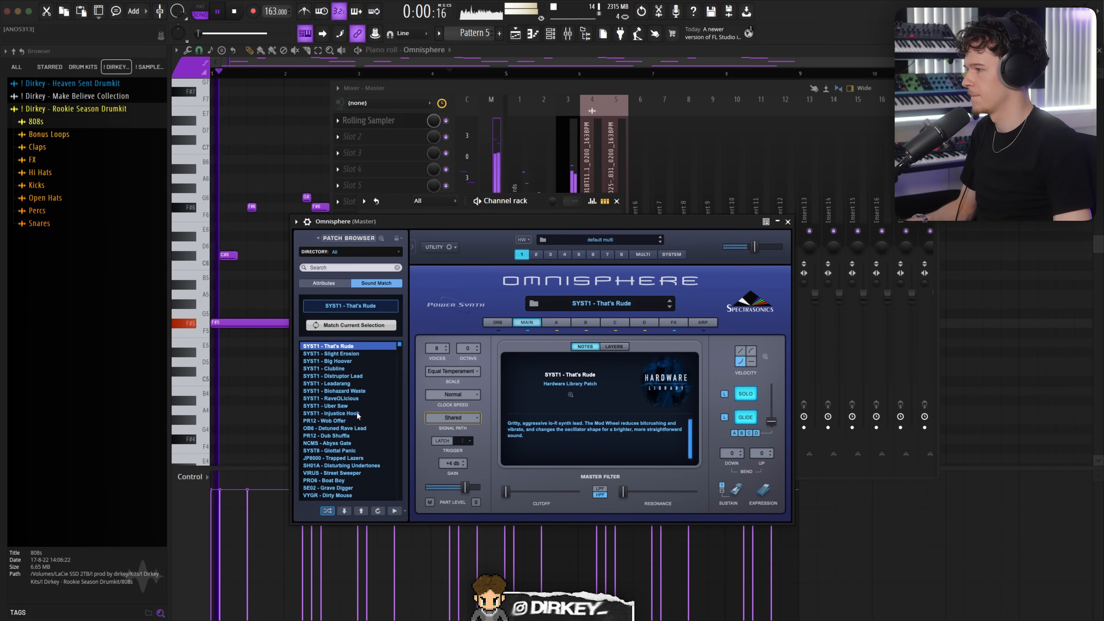
{"action": "key", "text": "space"}
{"action": "left_click", "coordinate": [346, 420]}
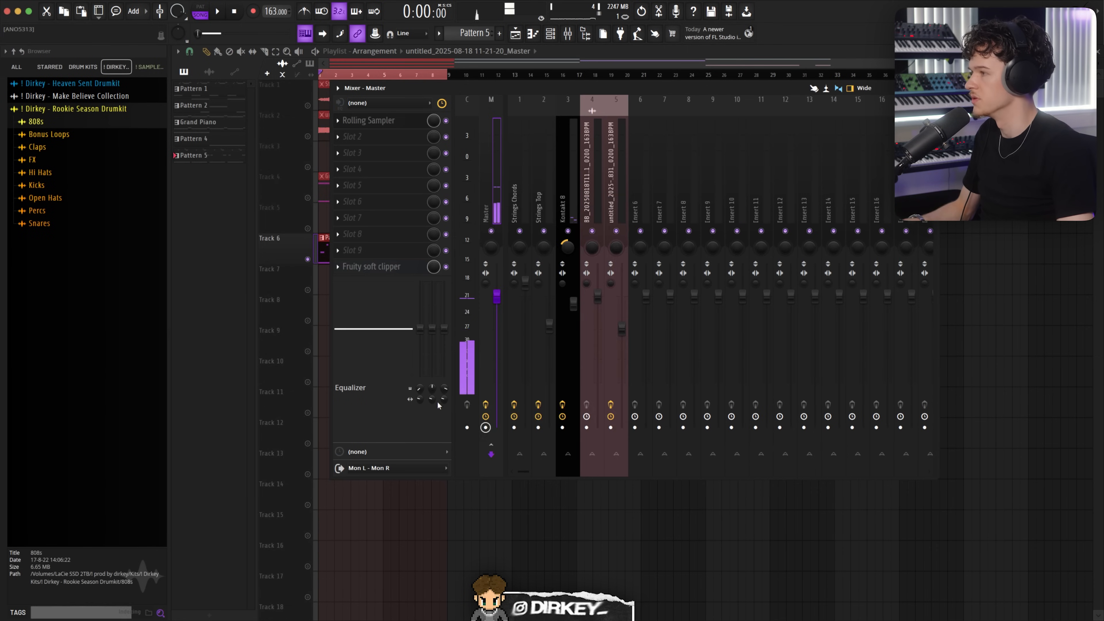
Step: Rename the newly recorded master audio clip to Omnisphere Lead 2
{"action": "key", "text": "F9"}
{"action": "key", "text": "F6"}
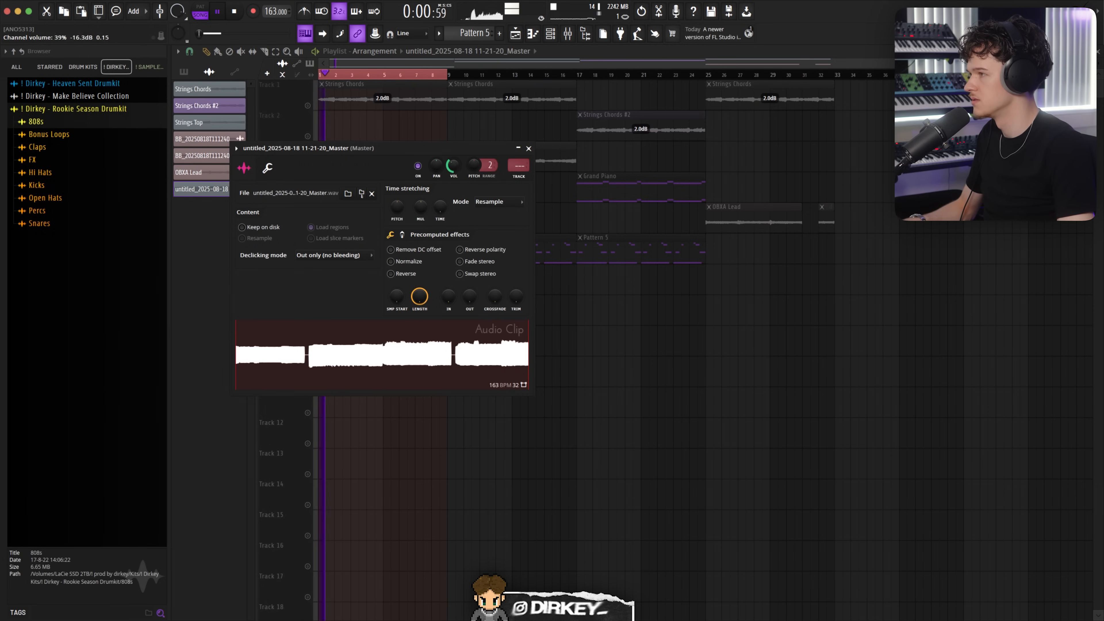
{"action": "key", "text": "Escape"}
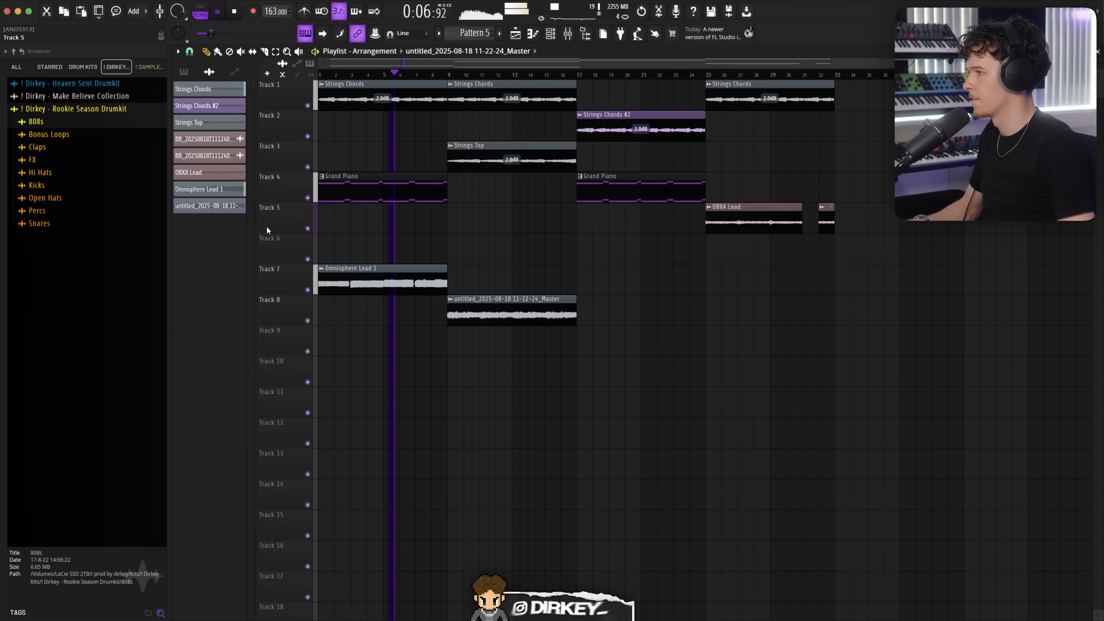
{"action": "middle_click", "coordinate": [210, 202]}
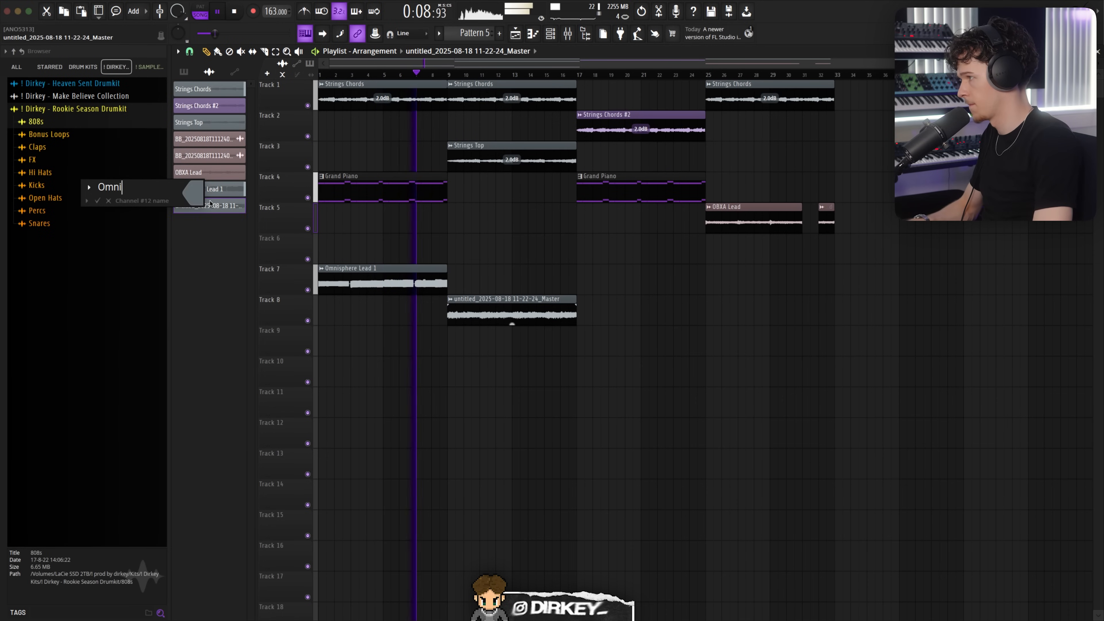
{"action": "type", "text": "Omnisphere Lead 2"}
{"action": "key", "text": "Return"}
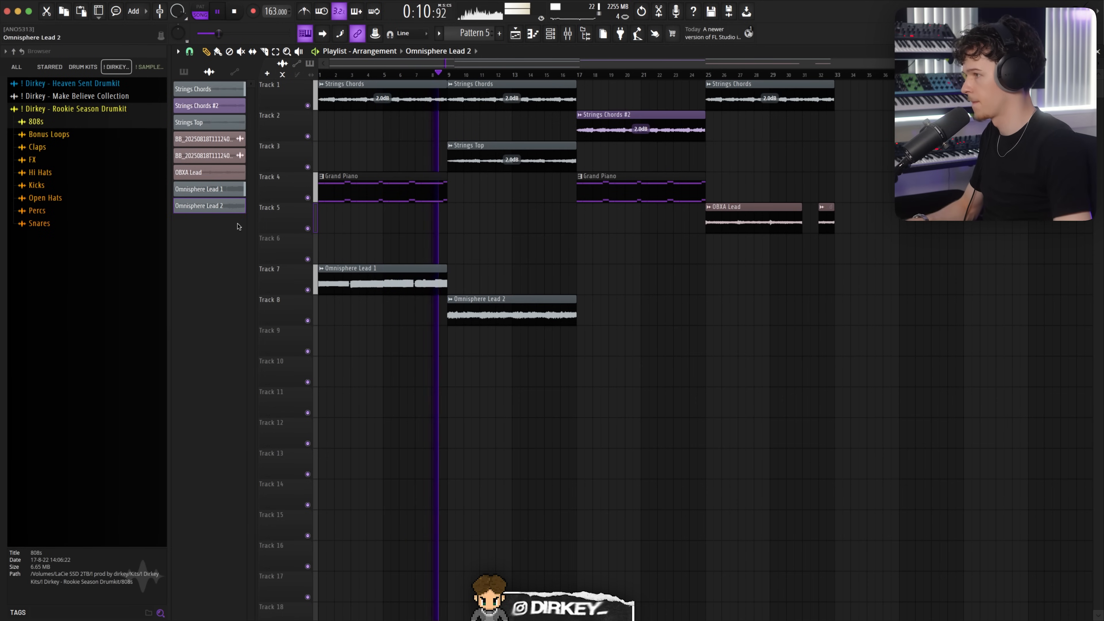
Step: Inspect the settings of the Omnisphere Lead 2 and Omnisphere Lead 1 audio clips
{"action": "double_click", "coordinate": [471, 300]}
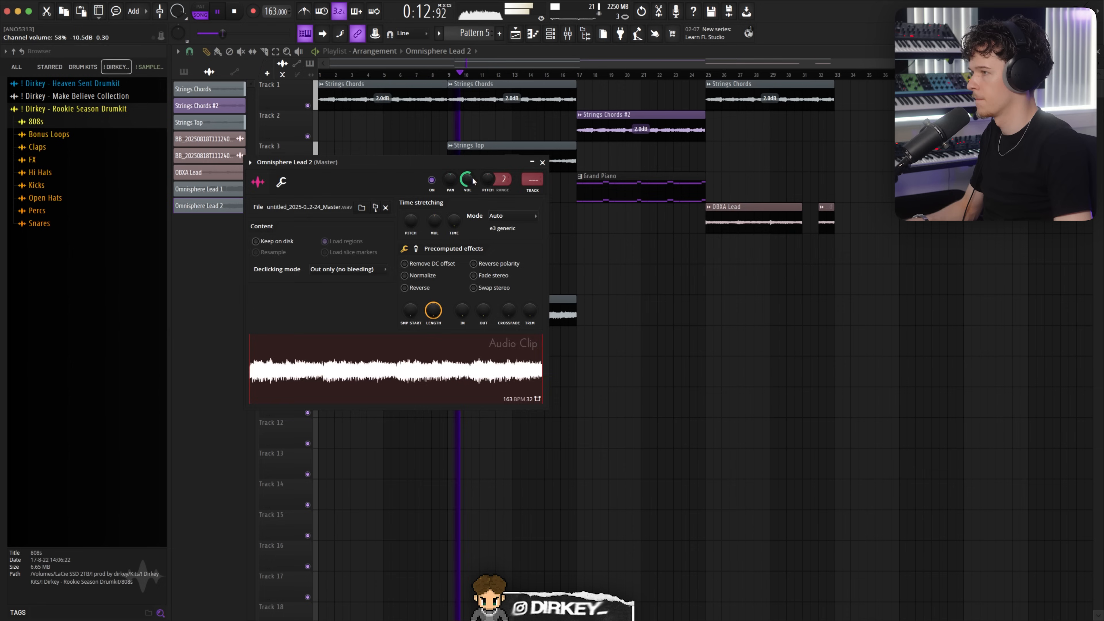
{"action": "left_click", "coordinate": [640, 237]}
{"action": "right_click", "coordinate": [639, 239]}
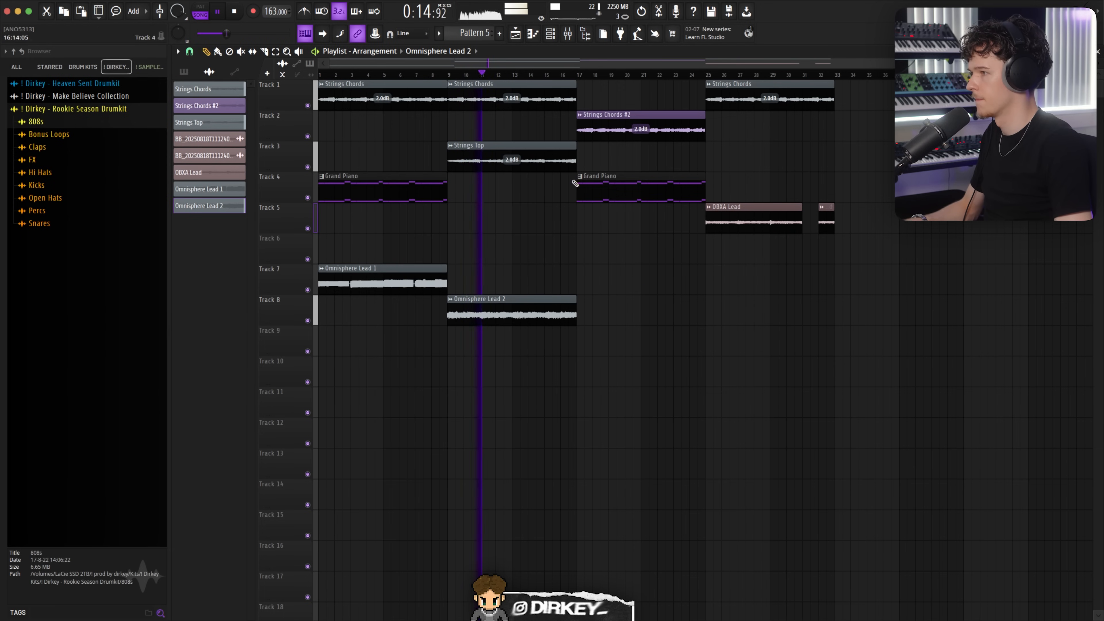
{"action": "double_click", "coordinate": [418, 284]}
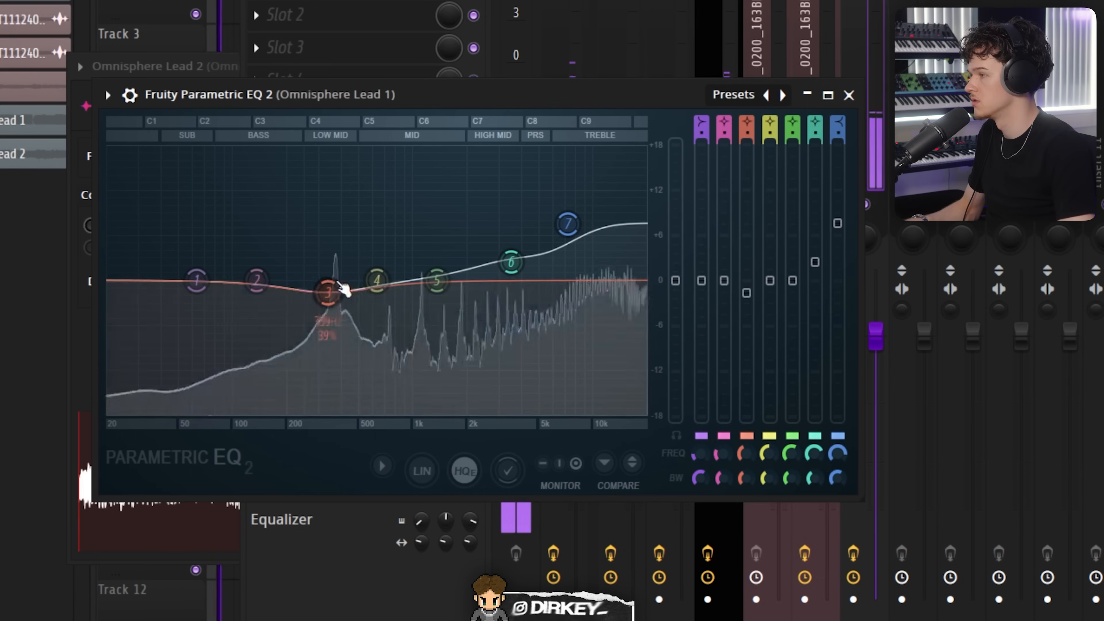
{"action": "mouse_move", "coordinate": [328, 291]}
{"action": "left_mouse_down"}
{"action": "mouse_move", "coordinate": [342, 394]}
{"action": "mouse_move", "coordinate": [316, 289]}
{"action": "mouse_move", "coordinate": [331, 240]}
{"action": "mouse_move", "coordinate": [338, 297]}
{"action": "mouse_move", "coordinate": [331, 190]}
{"action": "mouse_move", "coordinate": [331, 278]}
{"action": "left_mouse_up"}
Step: Turn band 1 of Omnisphere Lead 1's Parametric EQ 2 into a low cut and raise its frequency
{"action": "right_click", "coordinate": [187, 281]}
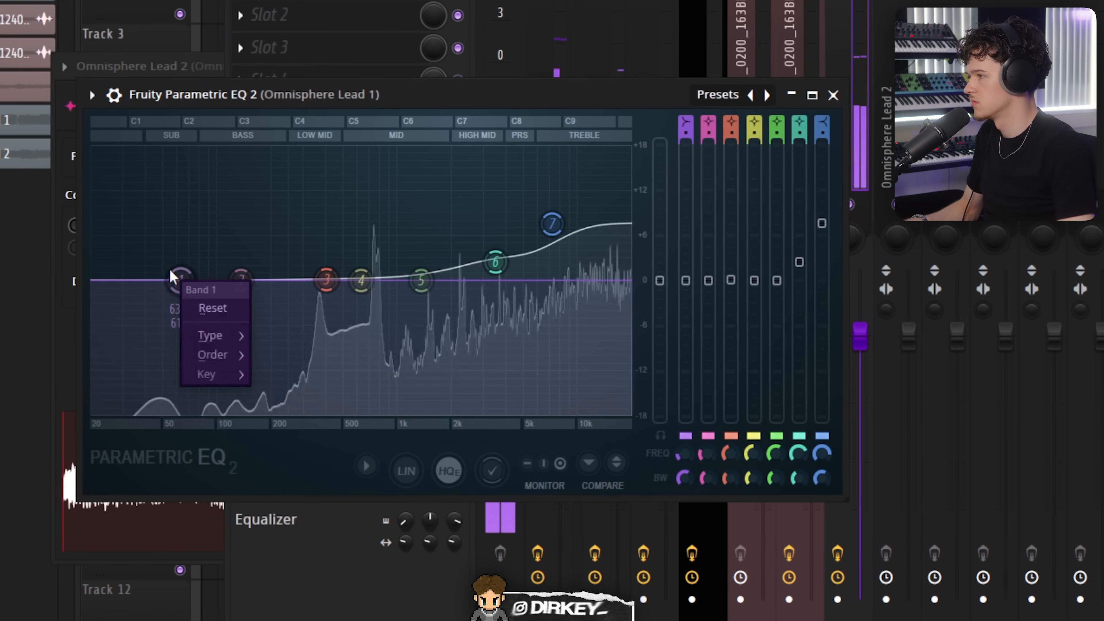
{"action": "left_click", "coordinate": [287, 353]}
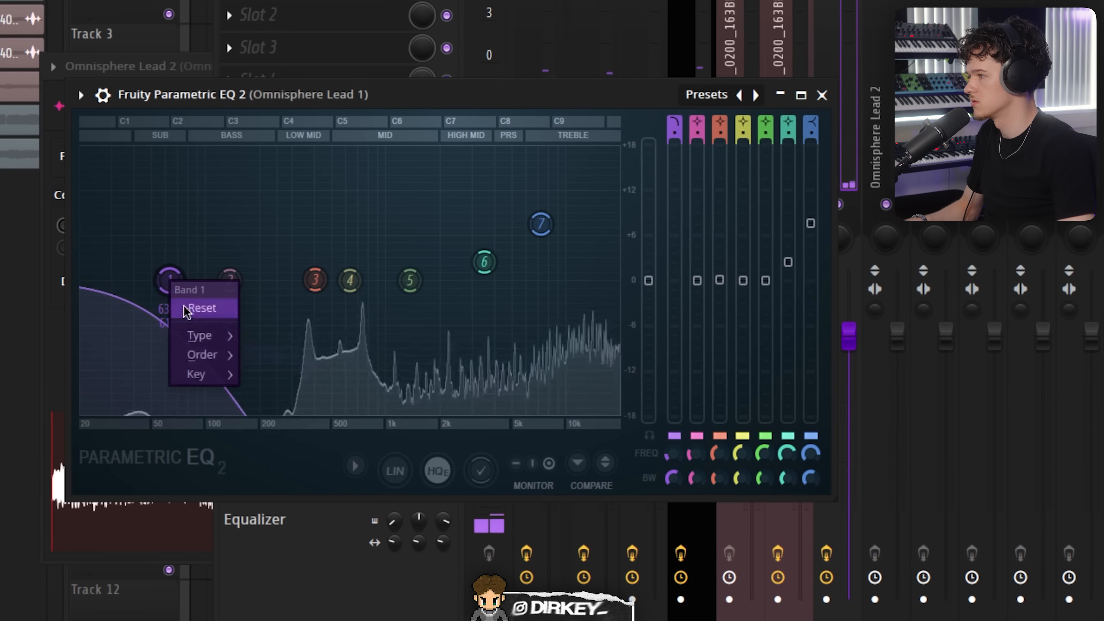
{"action": "mouse_move", "coordinate": [206, 339]}
{"action": "left_click", "coordinate": [268, 391]}
{"action": "left_click_drag", "start_coordinate": [167, 281], "coordinate": [226, 281]}
Step: Reshape Omnisphere Lead 1's upper EQ bands, lowering the high shelf and slightly cutting band 5
{"action": "left_click_drag", "start_coordinate": [321, 281], "coordinate": [323, 285]}
{"action": "left_click_drag", "start_coordinate": [527, 223], "coordinate": [538, 279]}
{"action": "left_click_drag", "start_coordinate": [470, 262], "coordinate": [469, 281]}
{"action": "left_click_drag", "start_coordinate": [538, 280], "coordinate": [551, 250]}
{"action": "left_click_drag", "start_coordinate": [469, 281], "coordinate": [485, 267]}
{"action": "left_click_drag", "start_coordinate": [387, 281], "coordinate": [384, 286]}
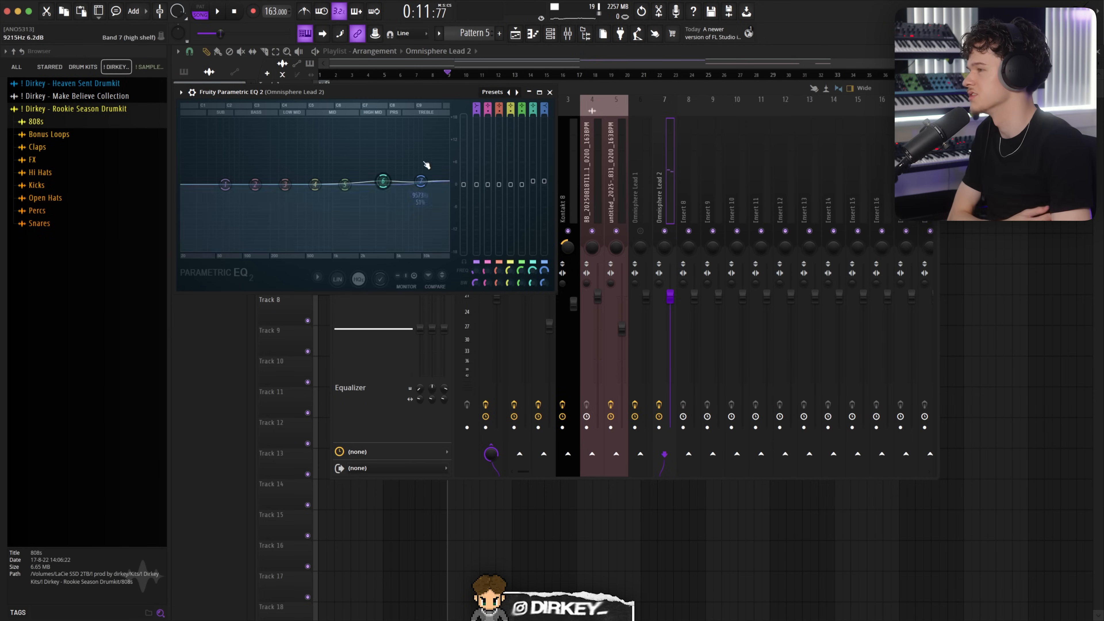
Step: Cut the highs with band 7 around 10,688 Hz and shift band 6 higher on Omnisphere Lead 2's Parametric EQ 2 while playing
{"action": "left_click_drag", "start_coordinate": [420, 182], "coordinate": [420, 195]}
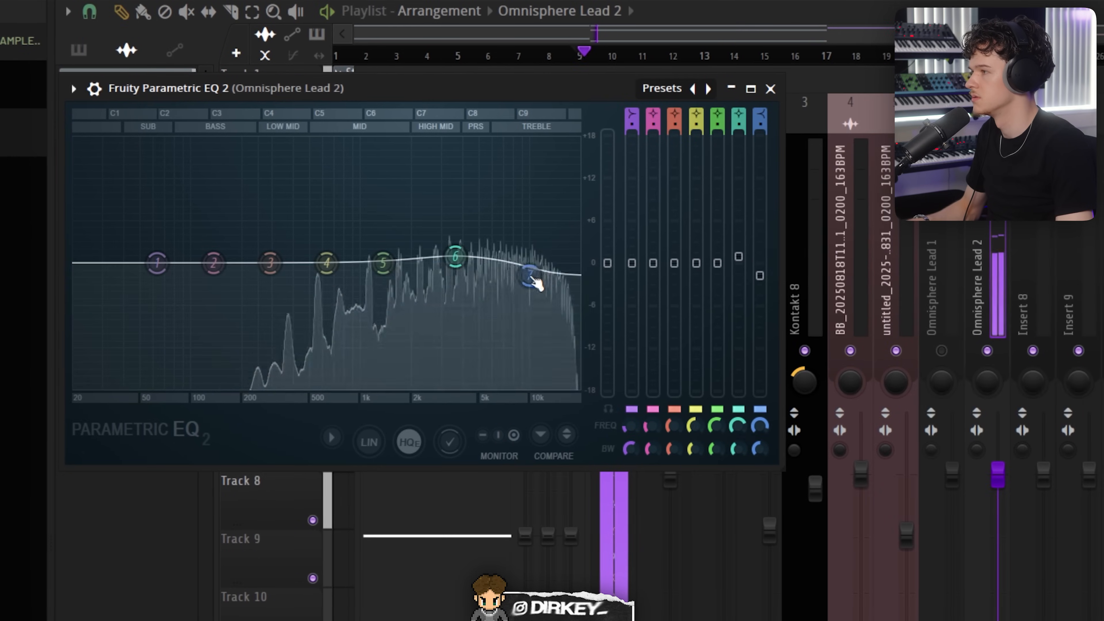
{"action": "key", "text": "space"}
{"action": "left_click_drag", "start_coordinate": [528, 283], "coordinate": [536, 295]}
{"action": "left_click_drag", "start_coordinate": [459, 257], "coordinate": [496, 258]}
{"action": "left_click_drag", "start_coordinate": [547, 294], "coordinate": [550, 291]}
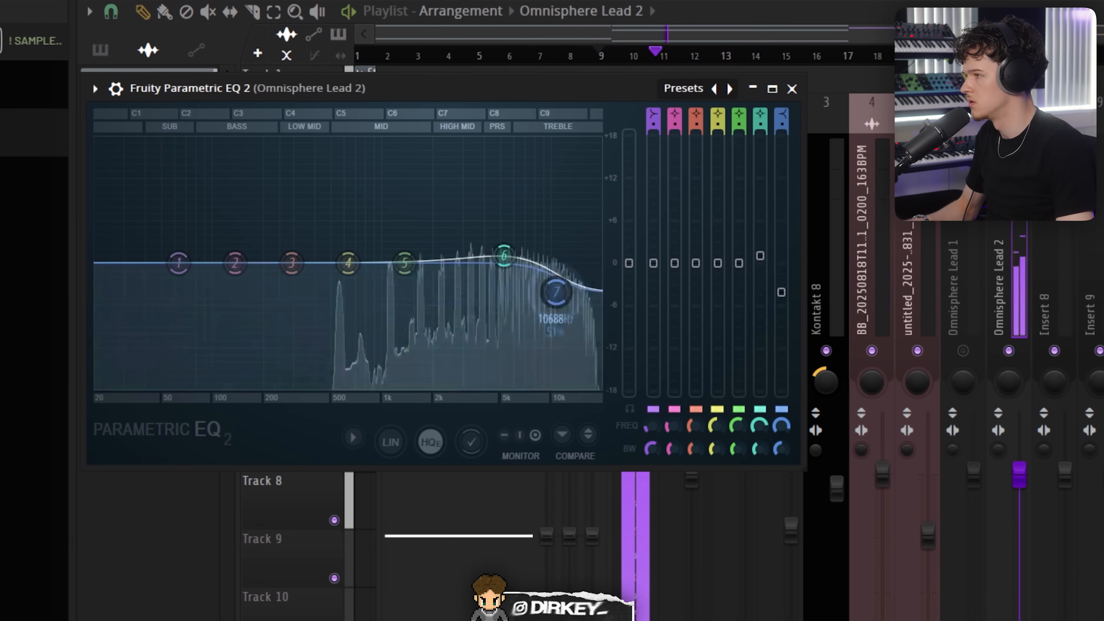
Step: Reshape Omnisphere Lead 2's Parametric EQ 2 by raising band 3, cutting the lows with band 1, and moving bands 6 and 7
{"action": "left_click_drag", "start_coordinate": [284, 262], "coordinate": [321, 250]}
{"action": "left_click_drag", "start_coordinate": [187, 263], "coordinate": [200, 315]}
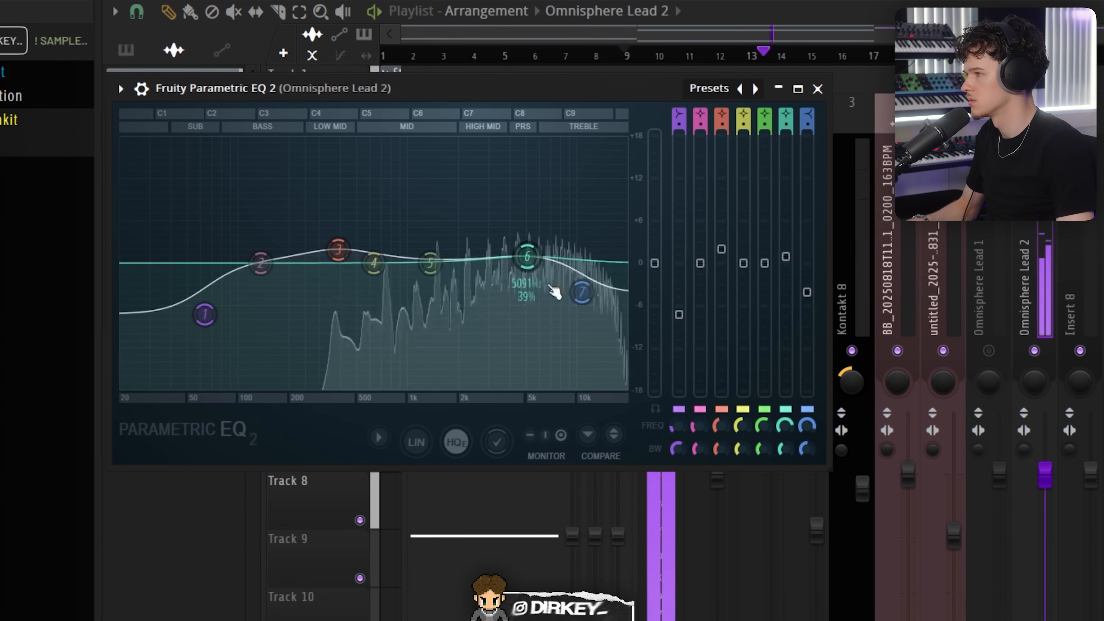
{"action": "left_click_drag", "start_coordinate": [523, 258], "coordinate": [514, 270]}
{"action": "left_click_drag", "start_coordinate": [576, 292], "coordinate": [570, 307]}
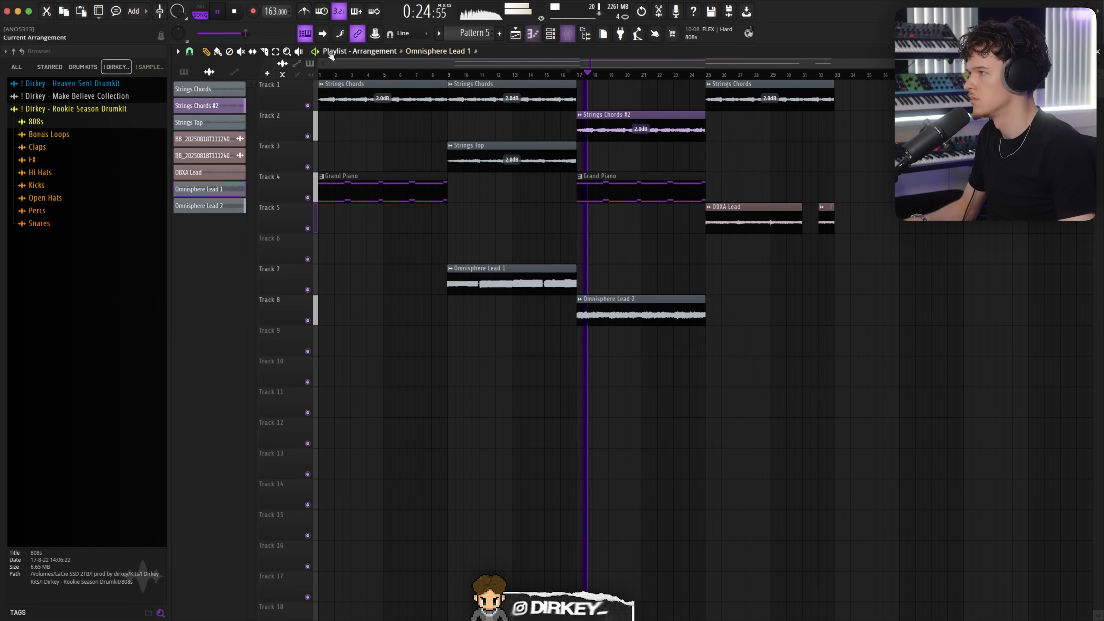
Step: Open the mixer and inspect ShaperBox 3 on the Omnisphere Lead 2 insert
{"action": "left_click", "coordinate": [568, 35]}
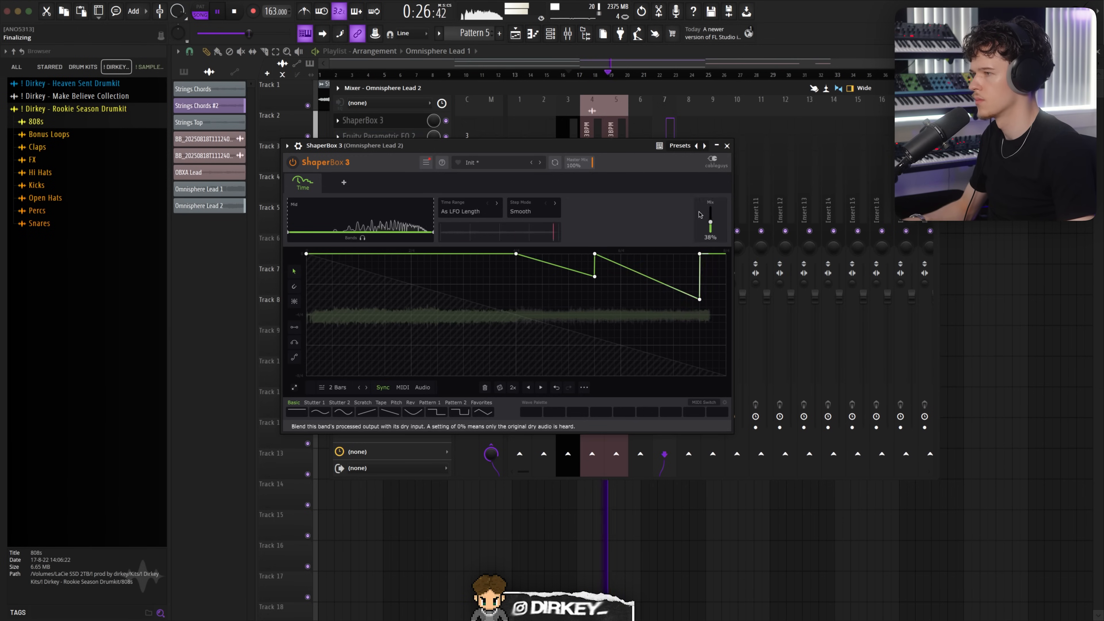
{"action": "left_click", "coordinate": [338, 137]}
{"action": "left_click", "coordinate": [378, 123]}
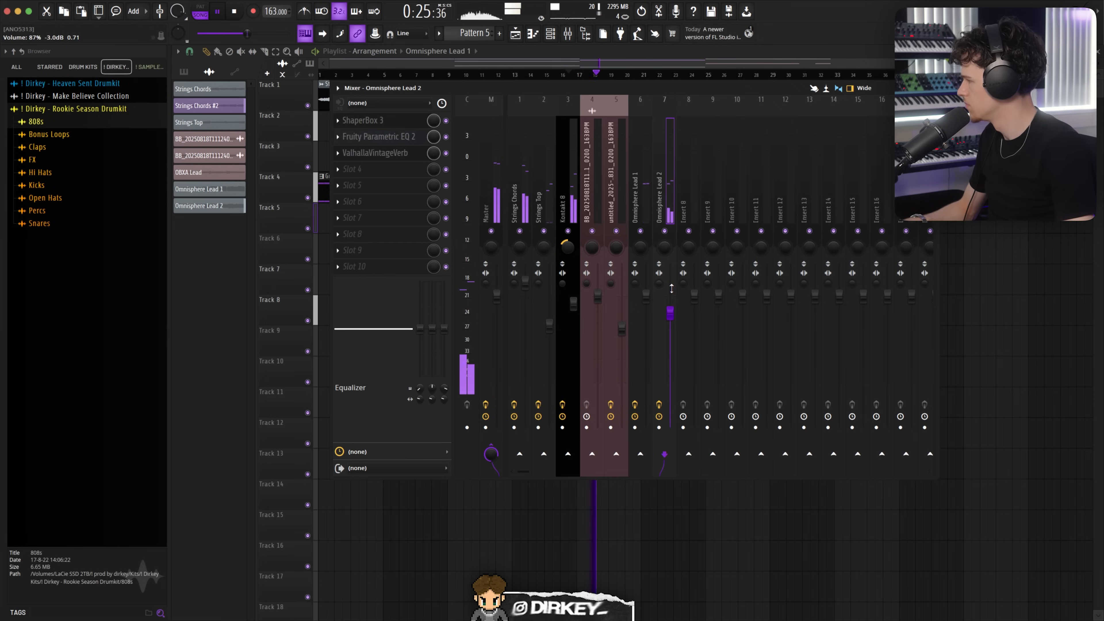
{"action": "left_click", "coordinate": [379, 122]}
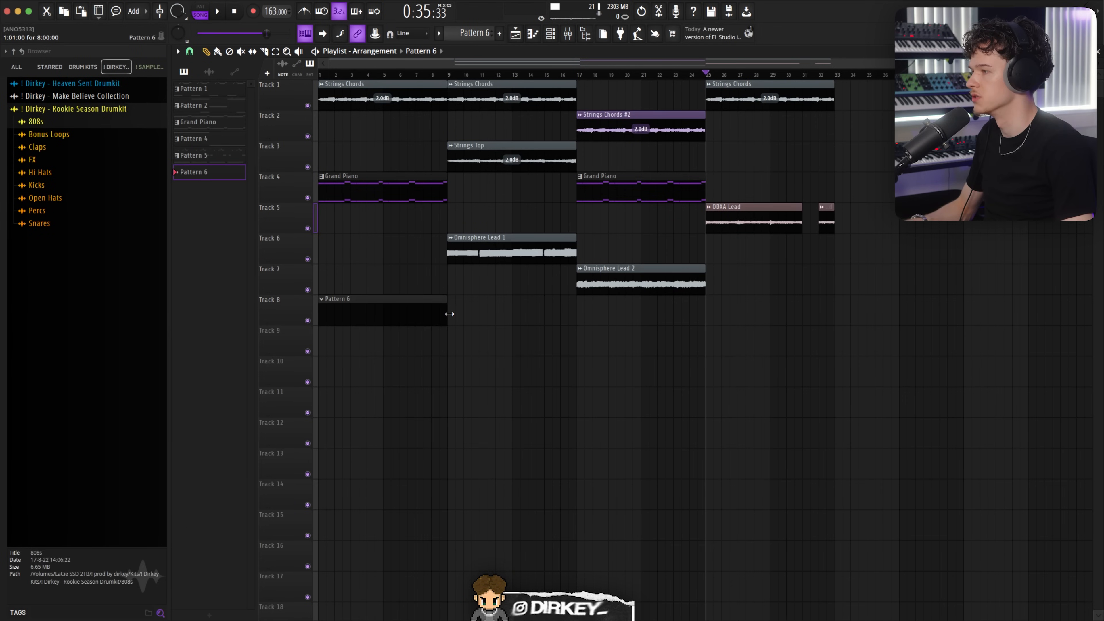
Step: Shorten the empty Pattern 6 clip on Track 8 and duplicate it along the track
{"action": "left_click_drag", "start_coordinate": [467, 315], "coordinate": [416, 309]}
{"action": "key", "text": "super+b"}
{"action": "key", "text": "super+b"}
{"action": "key", "text": "super+b"}
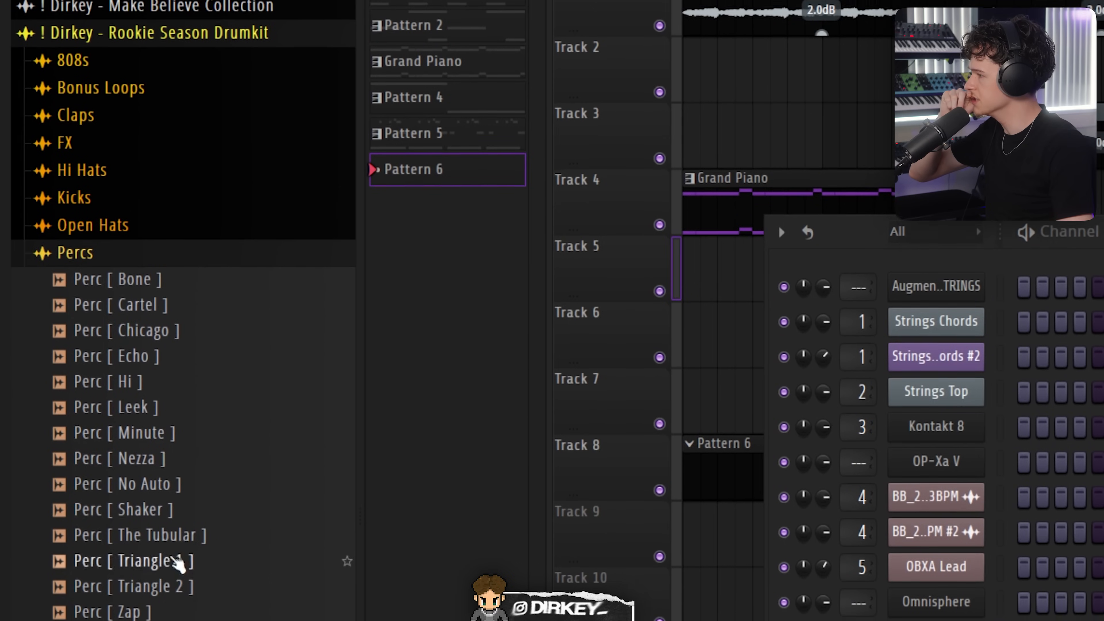
Step: Load the Perc [ The Tubular ] sample into Pattern 6 and open its piano roll
{"action": "left_click", "coordinate": [163, 543]}
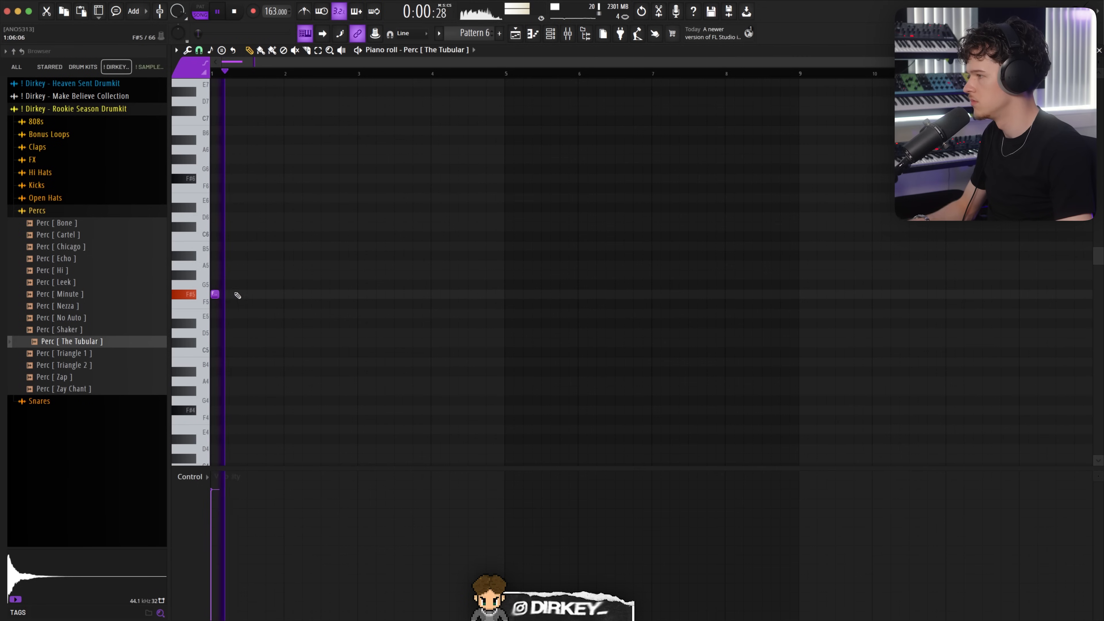
{"action": "left_click", "coordinate": [239, 297]}
{"action": "key", "text": "super+Down"}
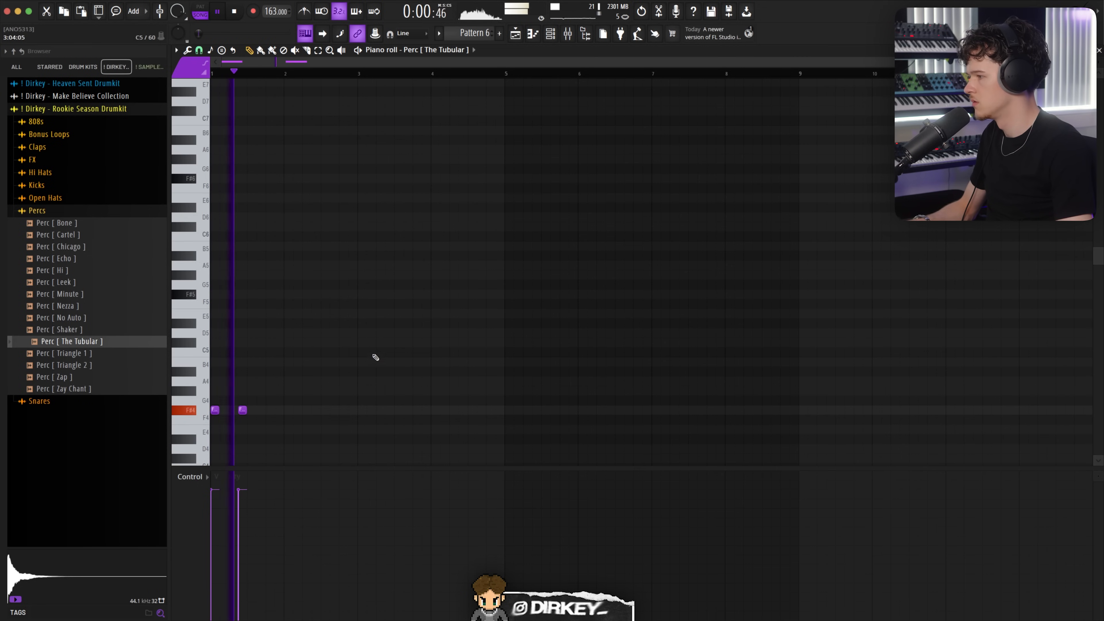
Step: Duplicate the two bell notes in the piano roll into the second half of the pattern, then return to the channel rack
{"action": "left_click_drag", "start_coordinate": [510, 76], "coordinate": [211, 76]}
{"action": "key", "text": "super+b"}
{"action": "key", "text": "super+d"}
{"action": "key", "text": "F7"}
{"action": "key", "text": "F7"}
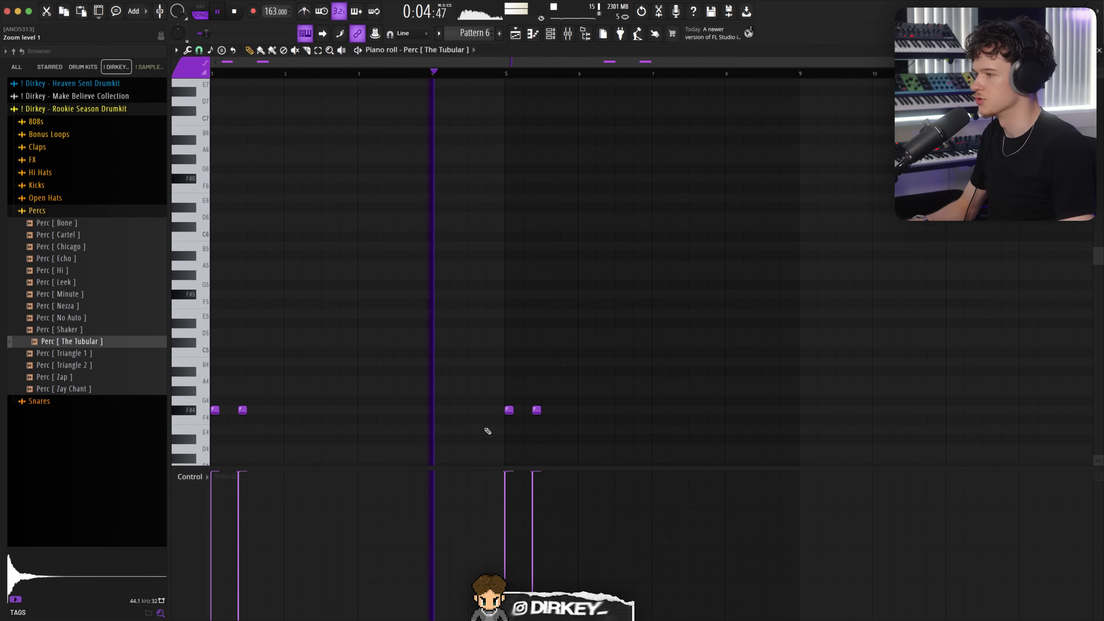
{"action": "key", "text": "F7"}
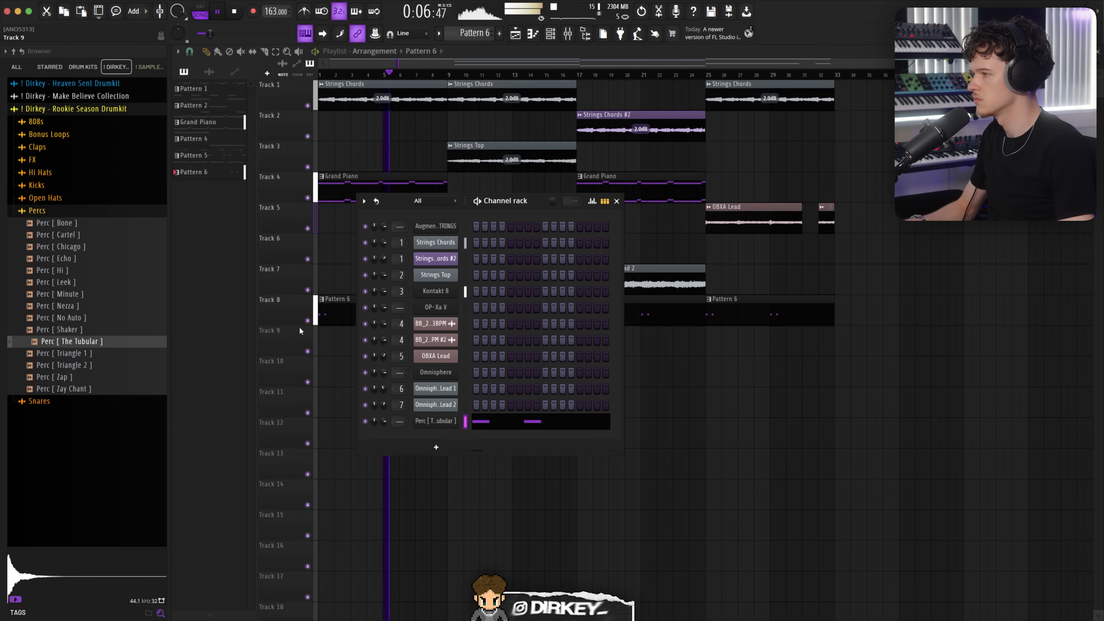
{"action": "key", "text": "F6"}
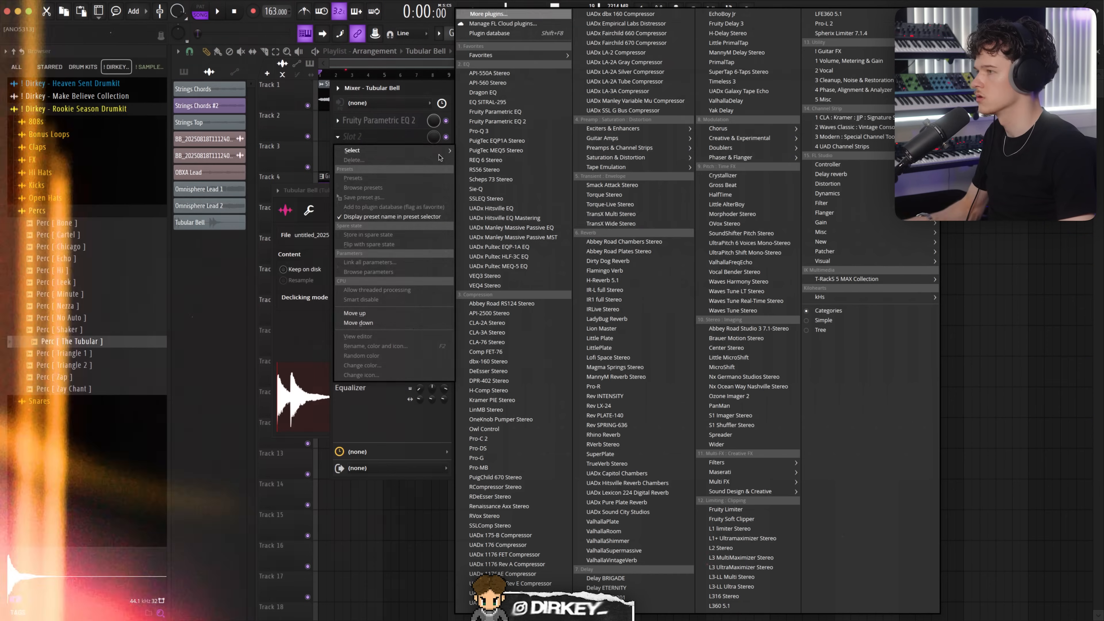
Step: Add Gorilla Drive to the Tubular Bell mixer insert and audition the bell through it
{"action": "mouse_move", "coordinate": [618, 157]}
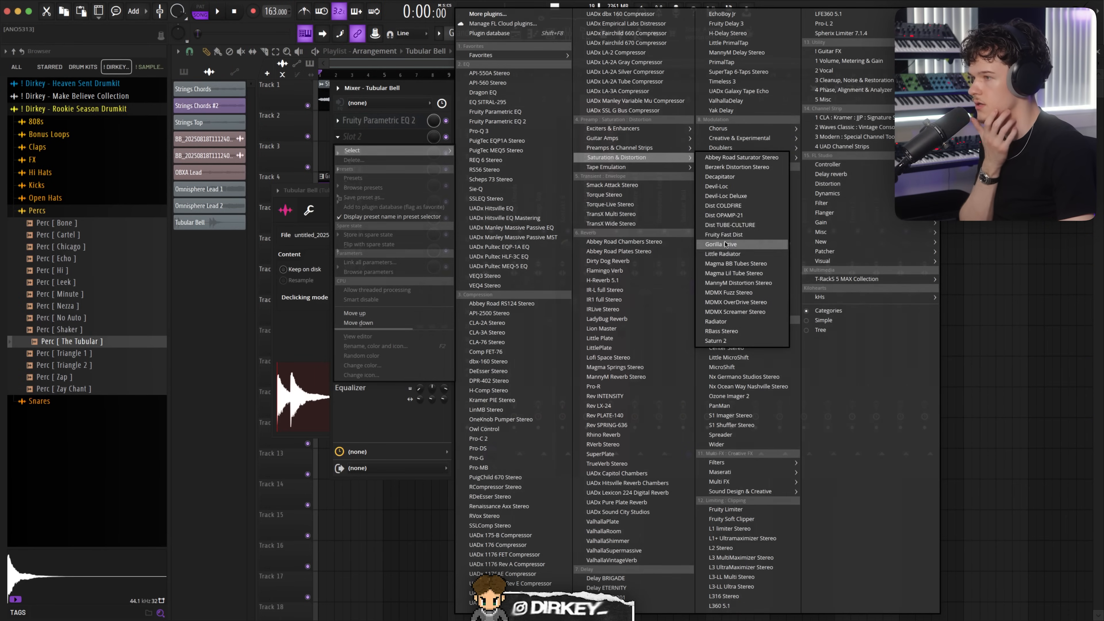
{"action": "left_click", "coordinate": [722, 244]}
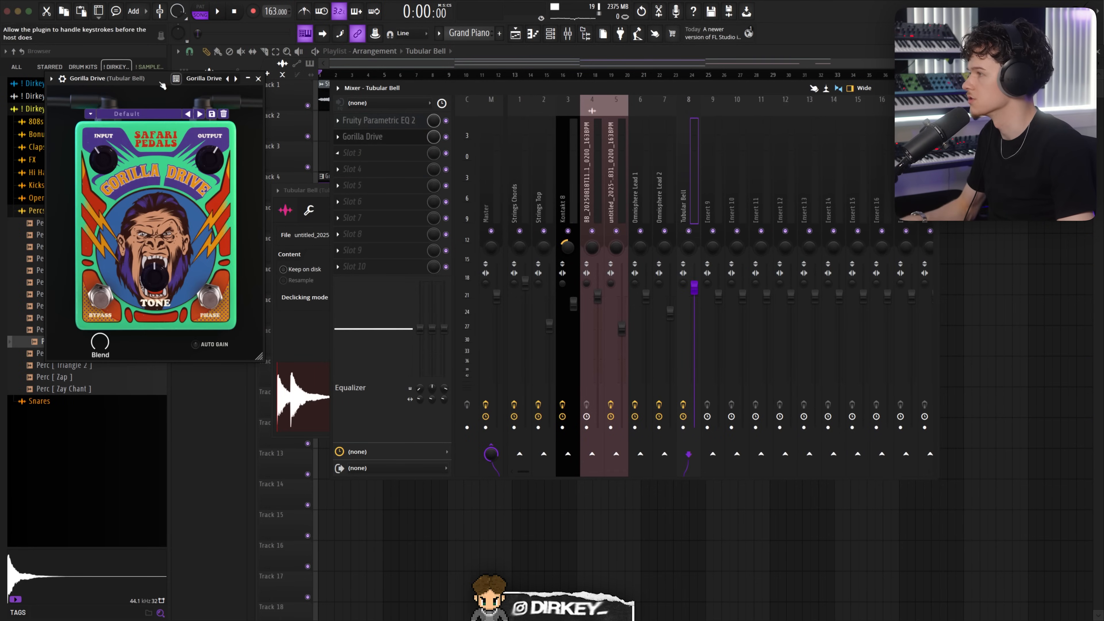
{"action": "left_click_drag", "start_coordinate": [165, 83], "coordinate": [414, 191]}
{"action": "key", "text": "space"}
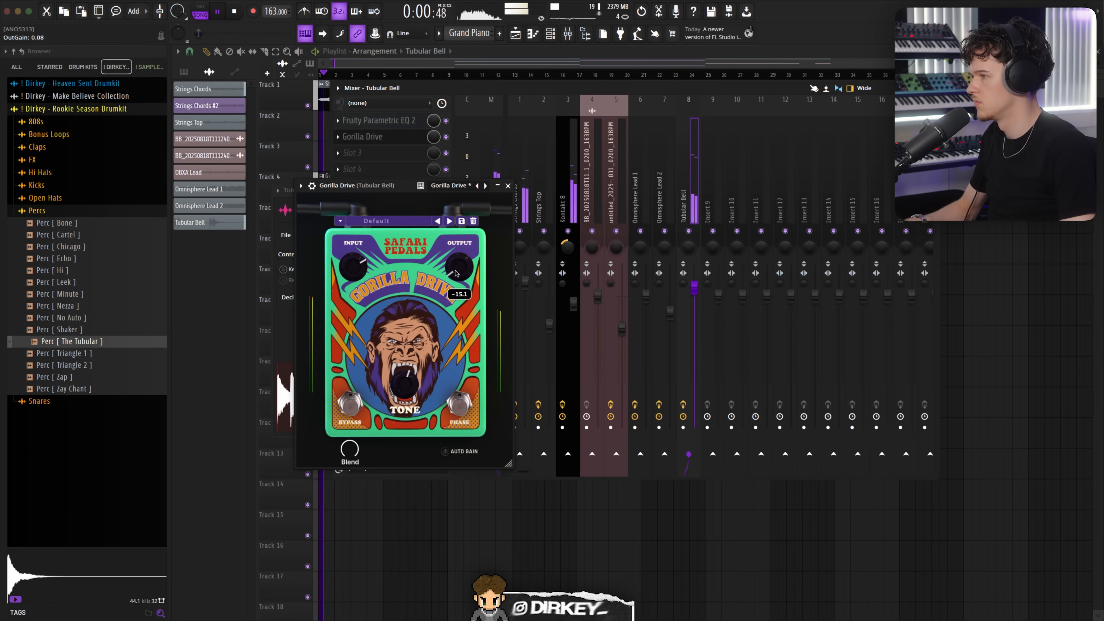
{"action": "key", "text": "space"}
Step: Move Fruity Delay 3 above Gorilla Drive in the Tubular Bell effects chain
{"action": "left_click", "coordinate": [522, 203]}
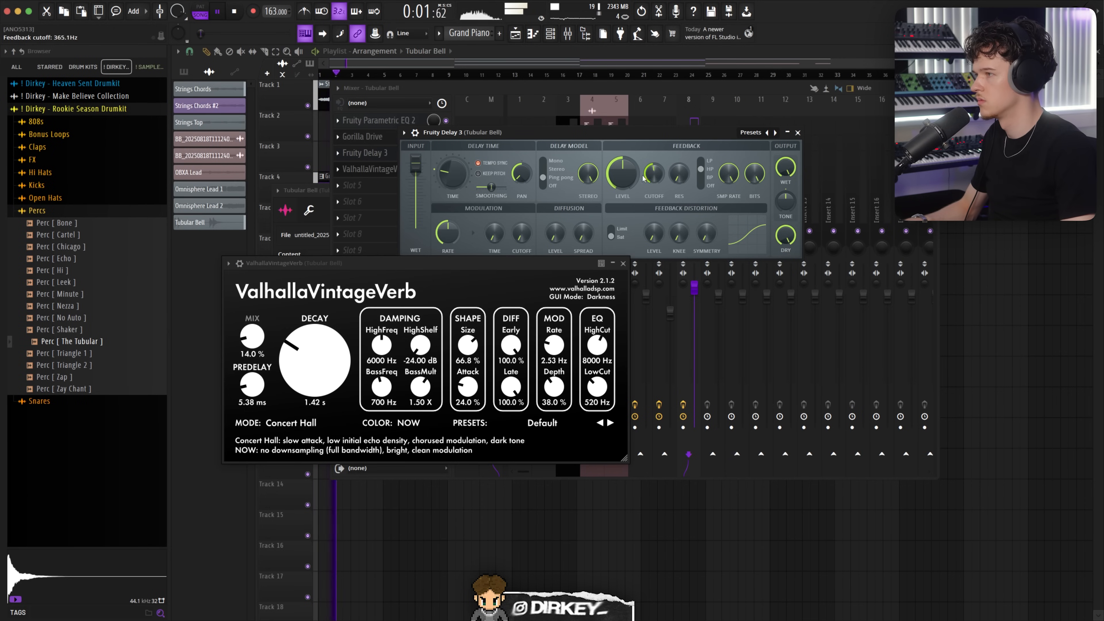
{"action": "key", "text": "space"}
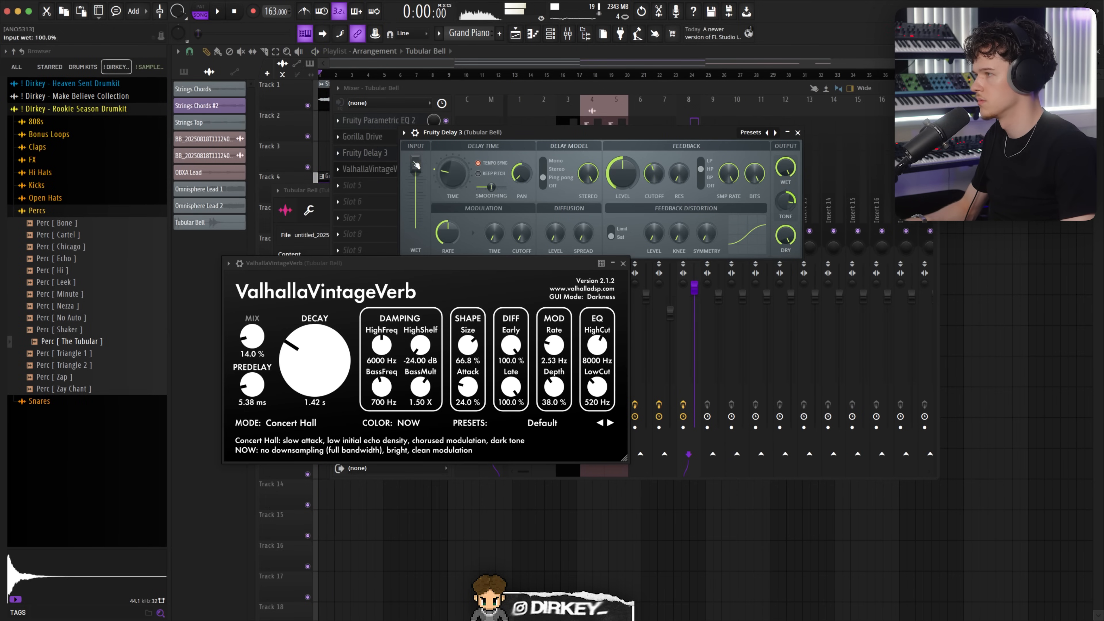
{"action": "left_click", "coordinate": [368, 155]}
{"action": "left_click_drag", "start_coordinate": [367, 155], "coordinate": [379, 139]}
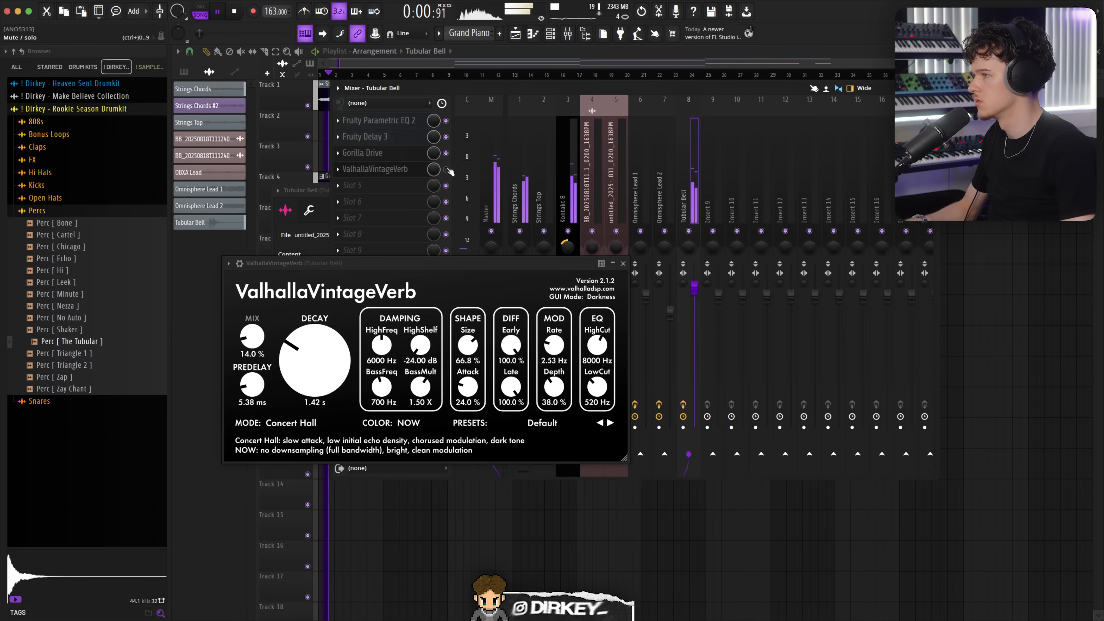
Step: Adjust ValhallaVintageVerb on Tubular Bell, raising mix and decay, lowering the low cut and raising the high cut
{"action": "left_click", "coordinate": [383, 174]}
{"action": "left_click", "coordinate": [372, 171]}
{"action": "key", "text": "space"}
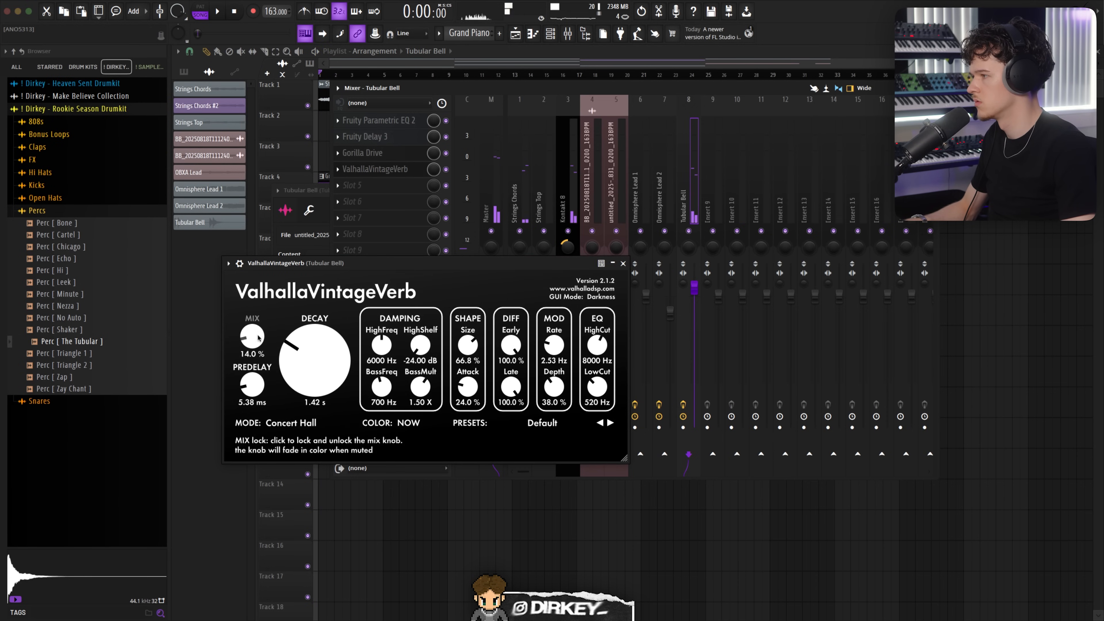
{"action": "left_click_drag", "start_coordinate": [253, 339], "coordinate": [253, 331]}
{"action": "left_click_drag", "start_coordinate": [309, 355], "coordinate": [310, 346]}
{"action": "left_click_drag", "start_coordinate": [598, 384], "coordinate": [598, 388]}
{"action": "left_click_drag", "start_coordinate": [597, 348], "coordinate": [598, 339]}
{"action": "left_click_drag", "start_coordinate": [253, 335], "coordinate": [298, 355]}
{"action": "key", "text": "Escape"}
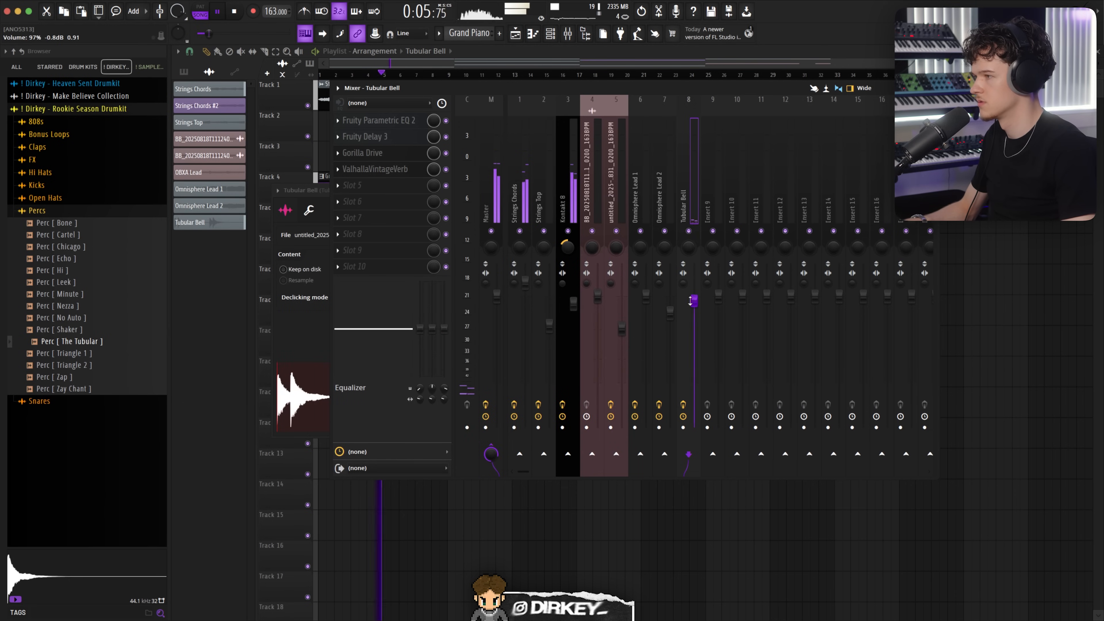
{"action": "key", "text": "Escape"}
{"action": "key", "text": "Escape"}
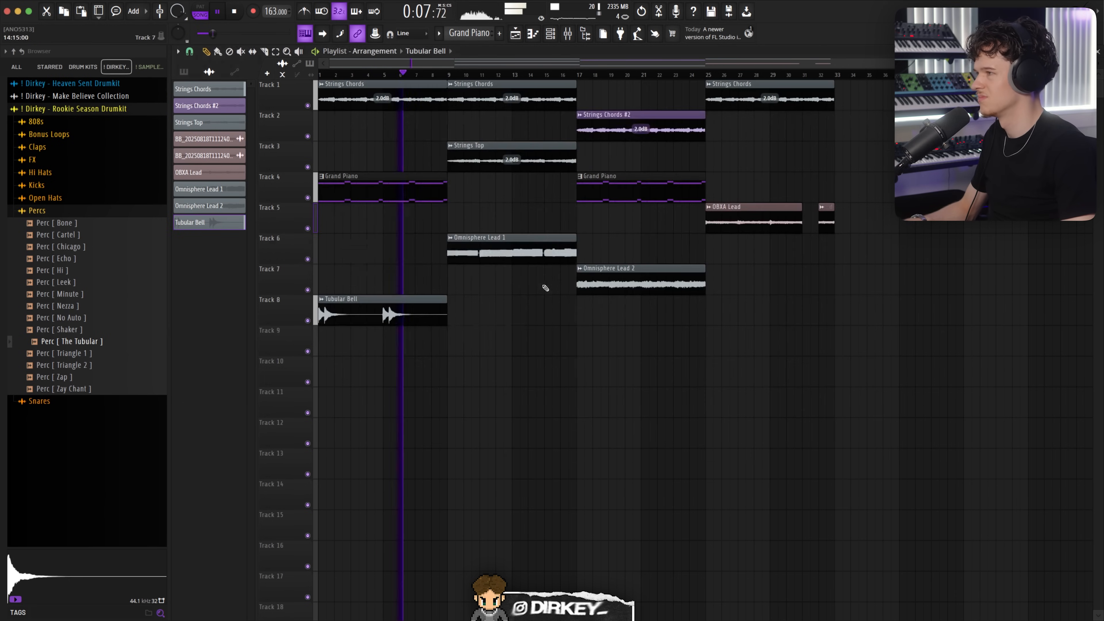
Step: Place the Perc [ The Tubular ] sample on Track 9 just before the second Tubular Bell clip
{"action": "left_click", "coordinate": [601, 36]}
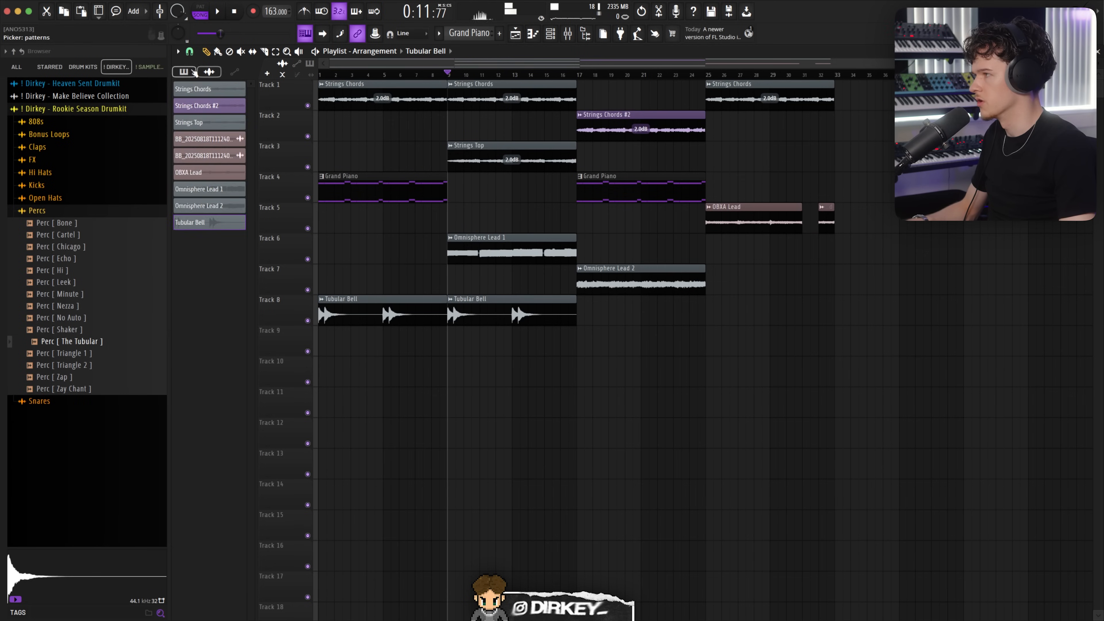
{"action": "left_click", "coordinate": [193, 72]}
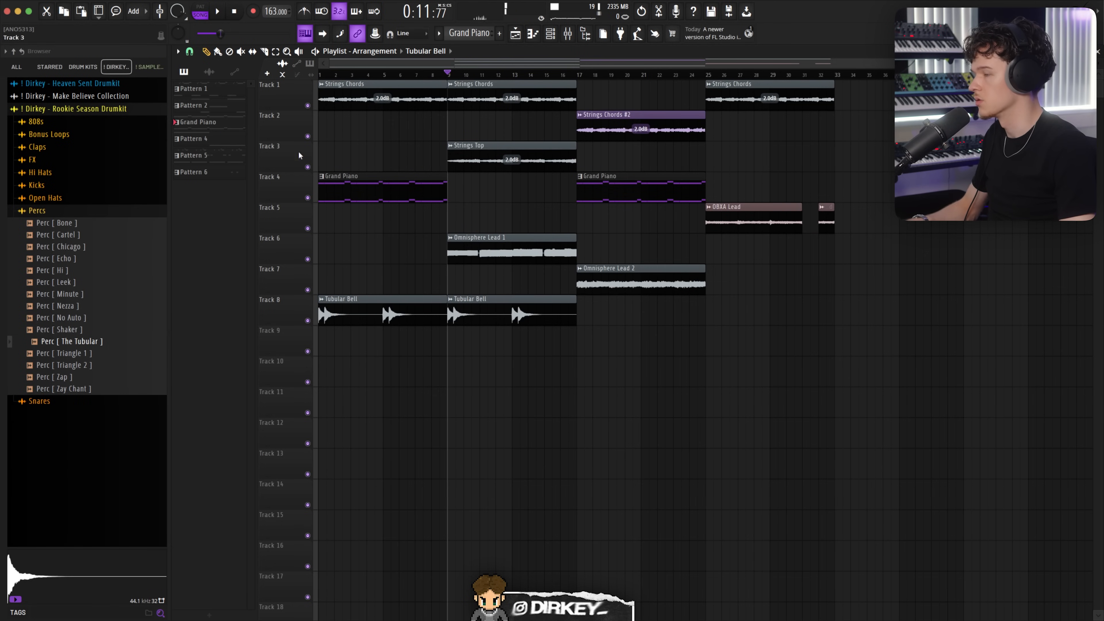
{"action": "left_click_drag", "start_coordinate": [76, 344], "coordinate": [393, 343]}
{"action": "double_click", "coordinate": [404, 300]}
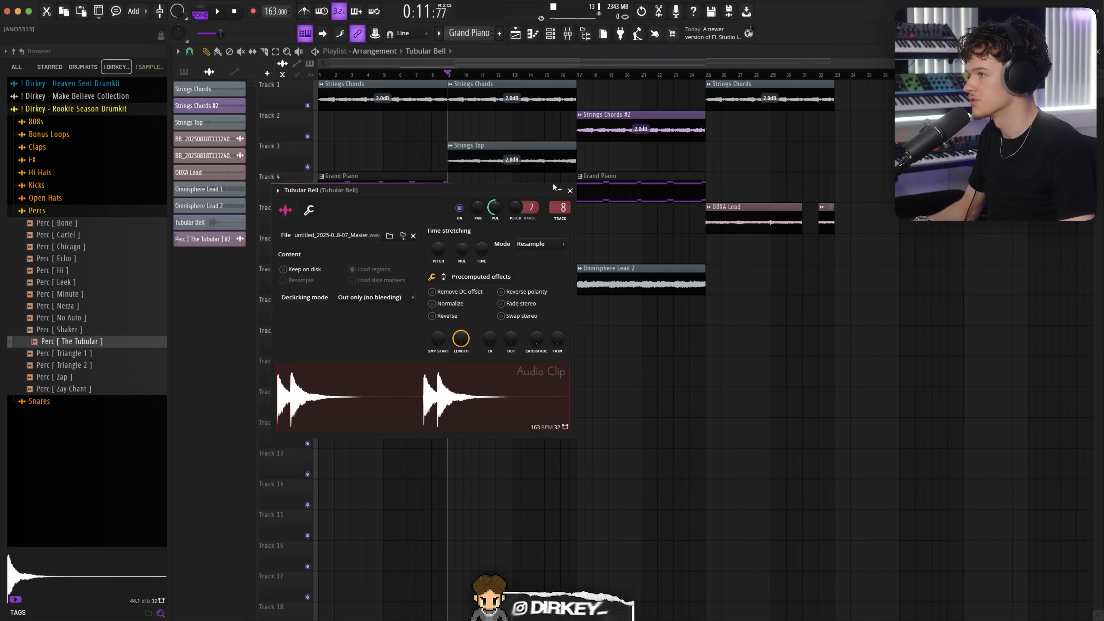
{"action": "key", "text": "Escape"}
Step: Reverse the Perc [ The Tubular ] clip on Track 9 and play it back
{"action": "double_click", "coordinate": [424, 343]}
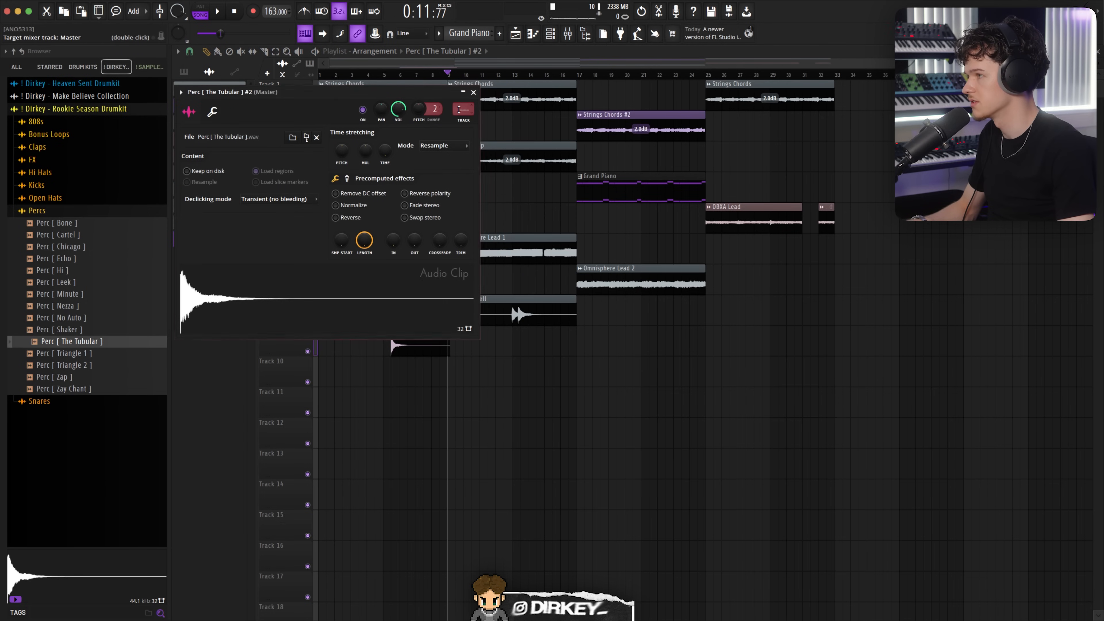
{"action": "key", "text": "Escape"}
{"action": "double_click", "coordinate": [418, 343]}
{"action": "left_click", "coordinate": [351, 218]}
{"action": "key", "text": "Escape"}
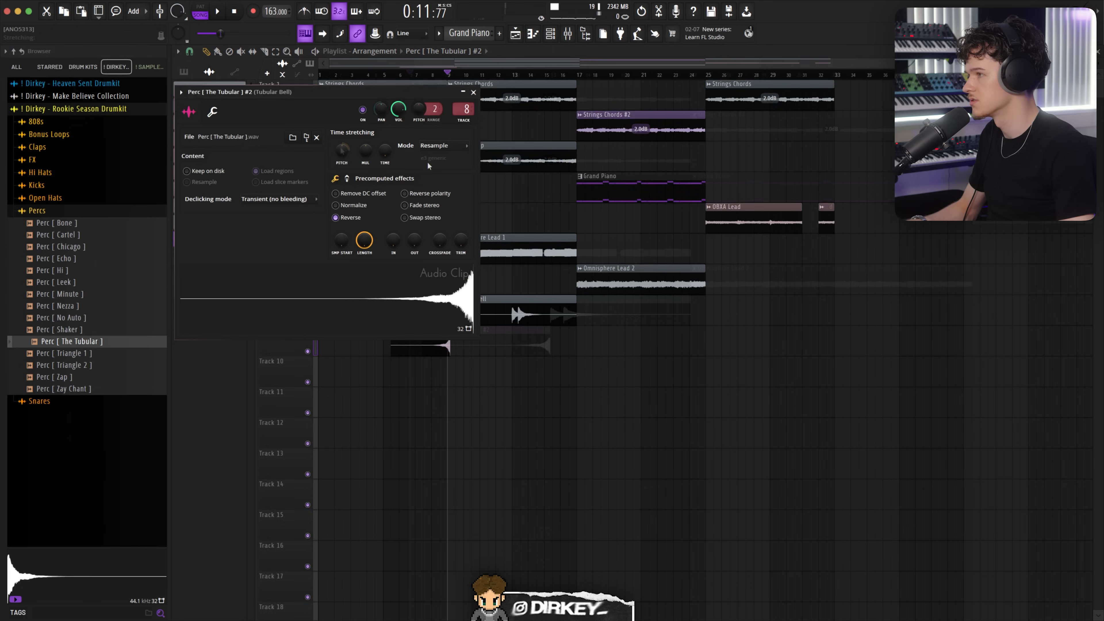
{"action": "key", "text": "space"}
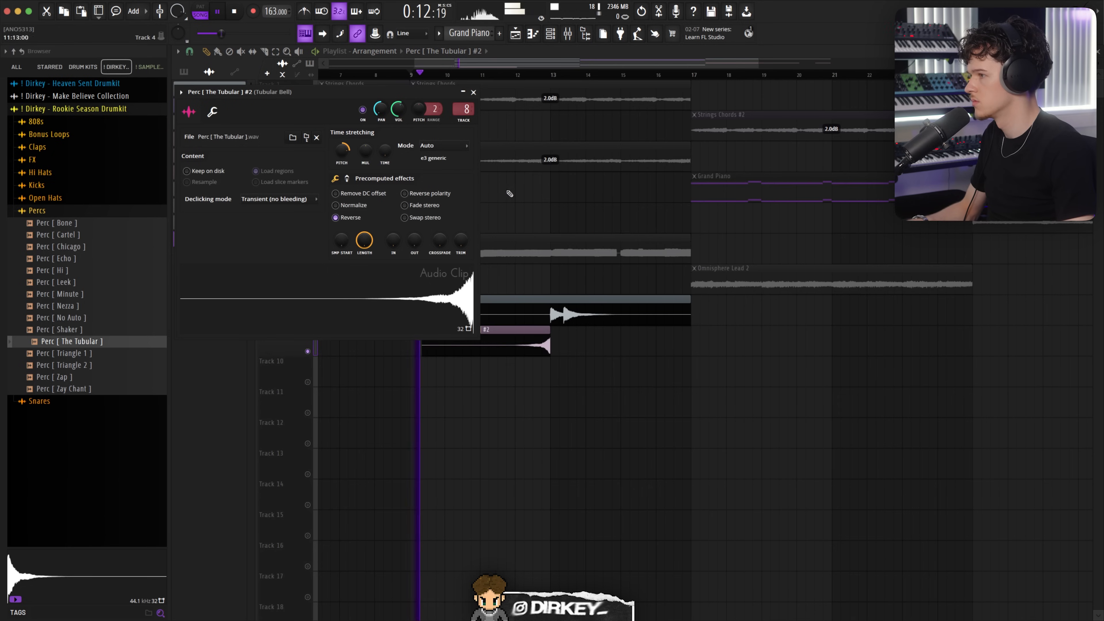